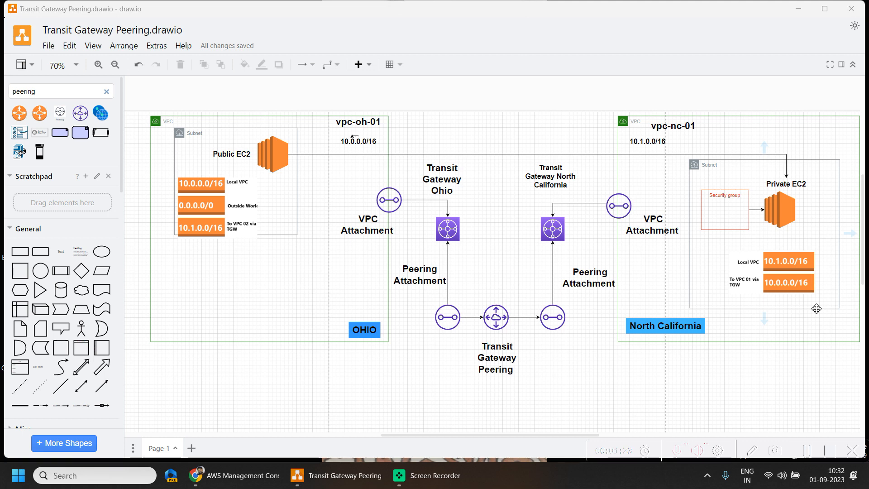
left_click(807, 451)
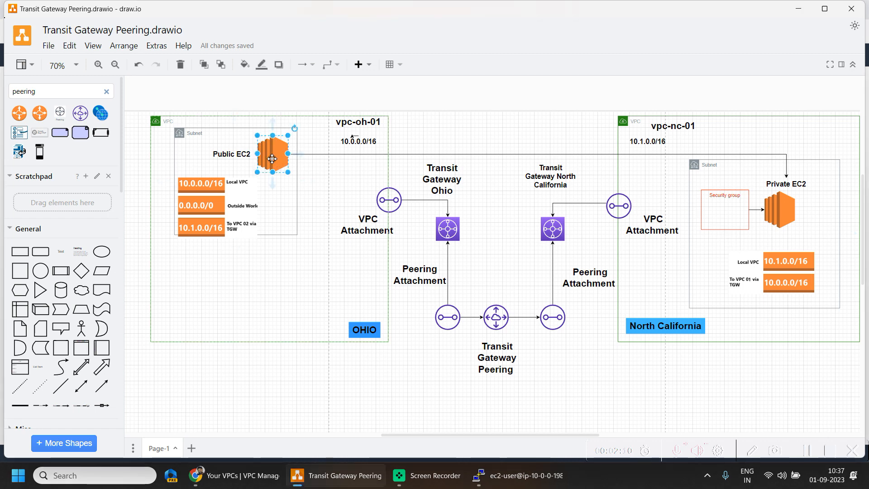
Compare the diagram's public EC2 with Jumpbox A's public and private IPv4 addresses in the Ohio console and the terminal prompt
left_click(271, 159)
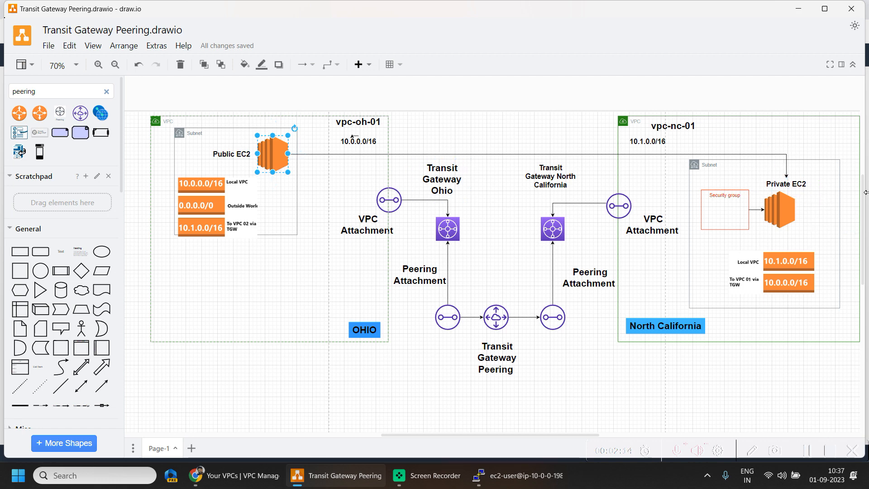
left_click(798, 9)
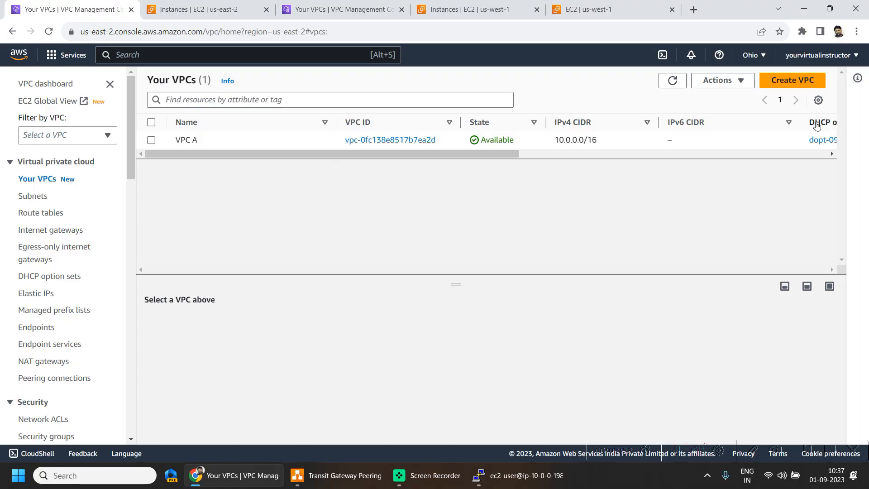
left_click(209, 10)
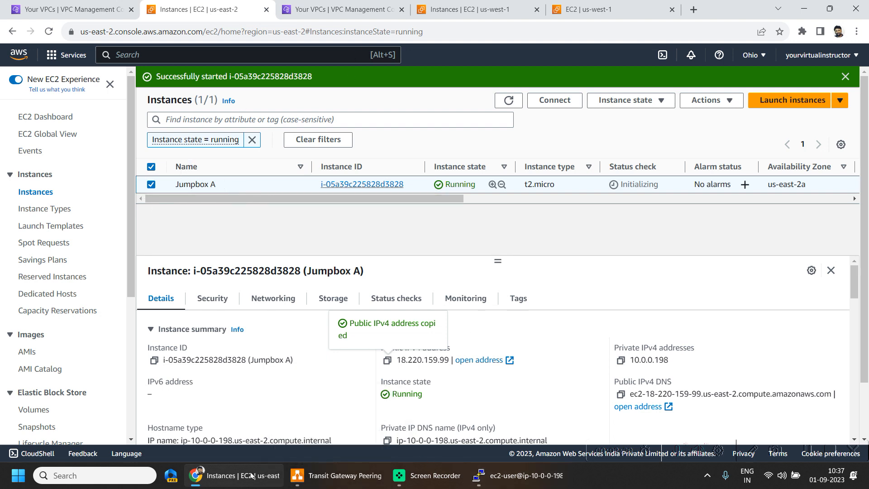
left_click_drag(396, 360, 452, 370)
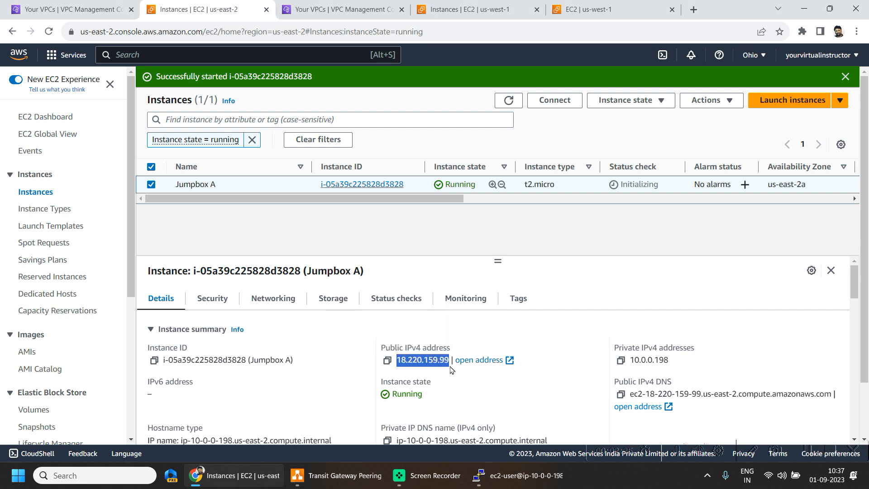
left_click(519, 475)
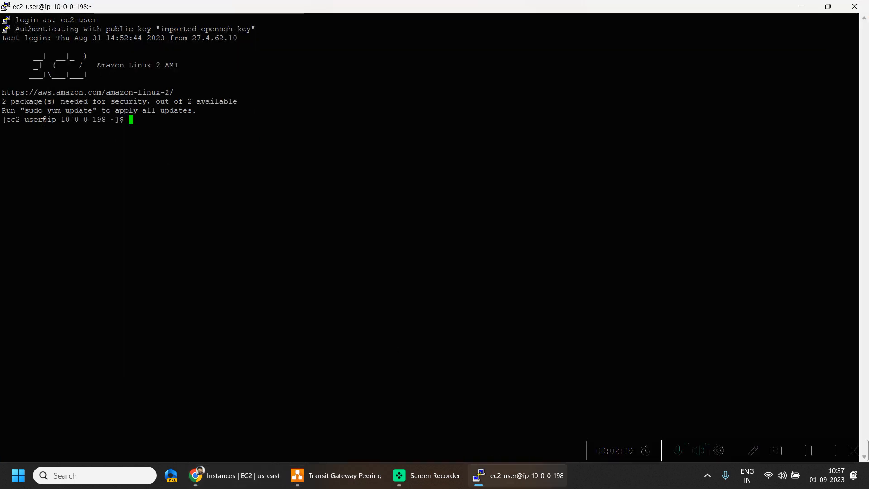
left_click_drag(46, 120, 110, 120)
left_click(503, 479)
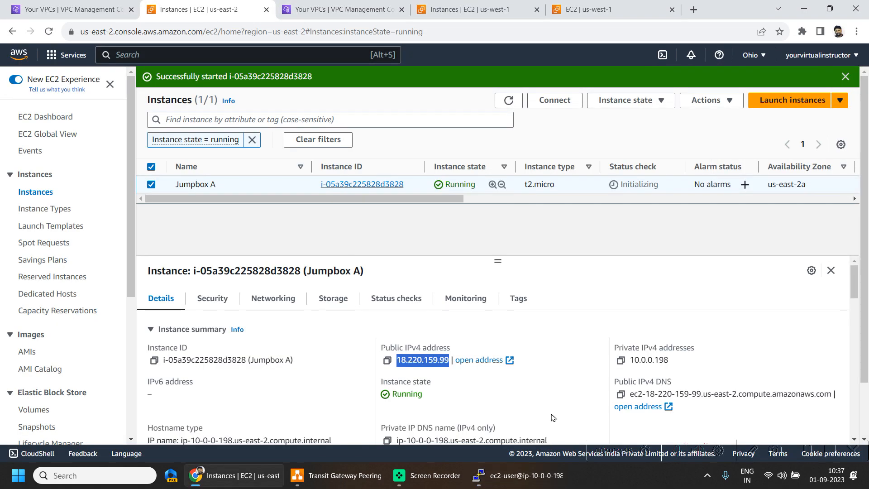
left_click_drag(676, 366, 628, 361)
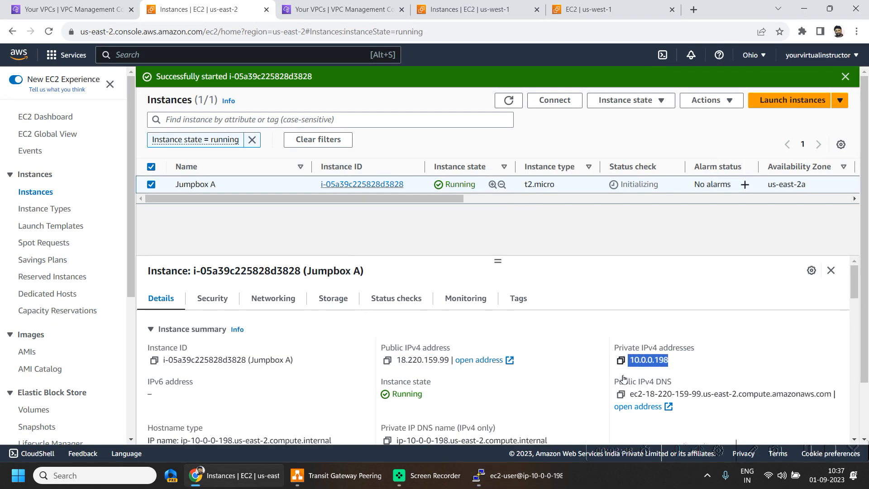
Check the N. California VPC and the private IPv4 address of the private-ec2-nc-01 instance
left_click(343, 9)
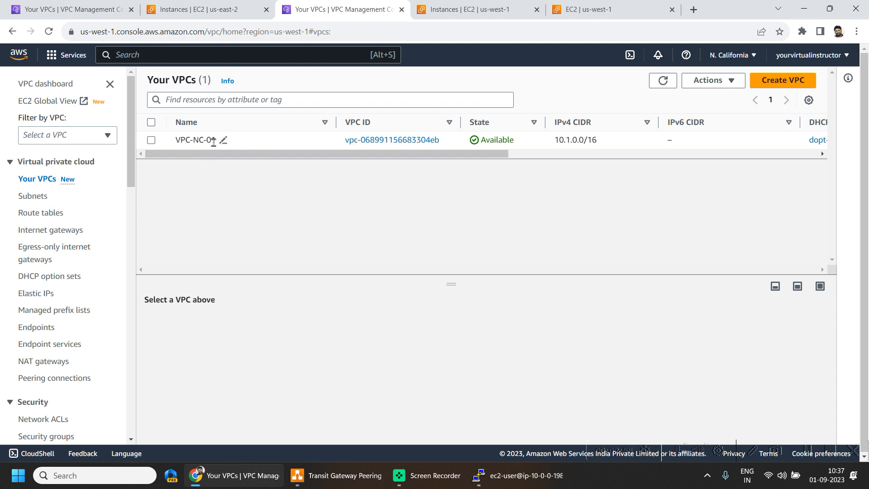
left_click(473, 11)
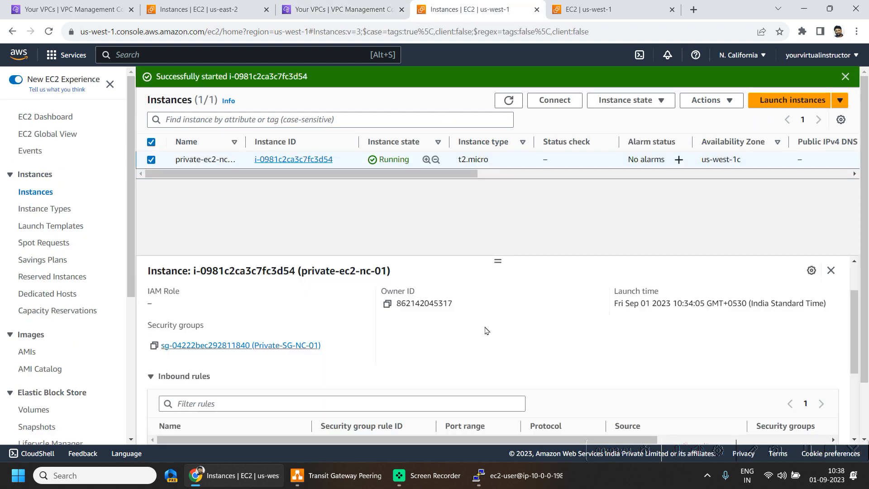
scroll(485, 331, "down", 2)
scroll(543, 407, "up", 8)
left_click_drag(663, 360, 641, 360)
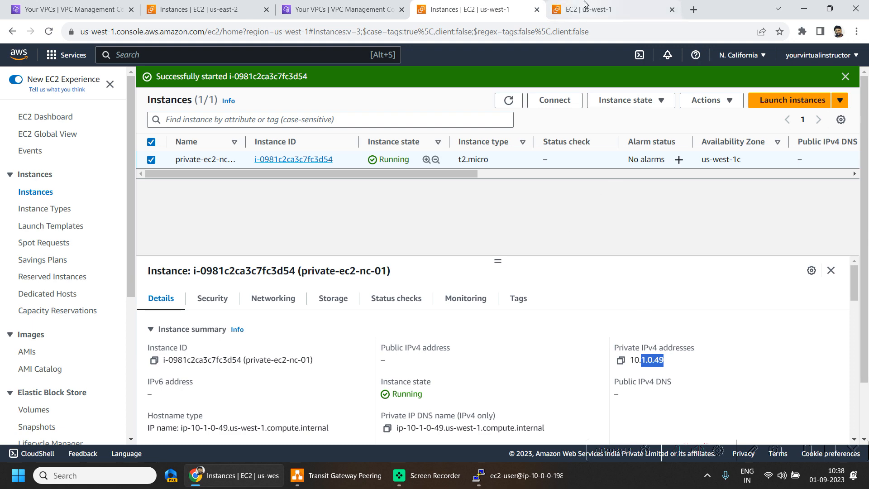
Examine the protocol, port and source of the inbound rule in the Private-SG-NC-01 security group
left_click(586, 7)
scroll(452, 309, "down", 1)
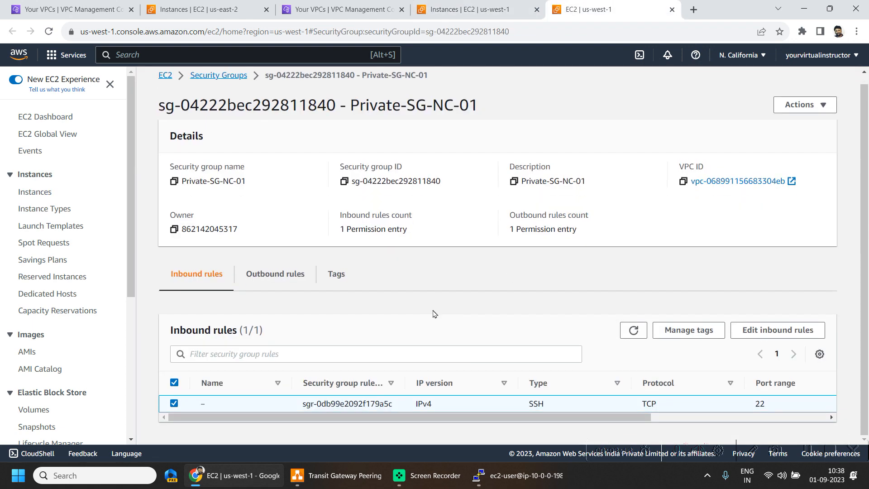
left_click_drag(601, 418, 779, 424)
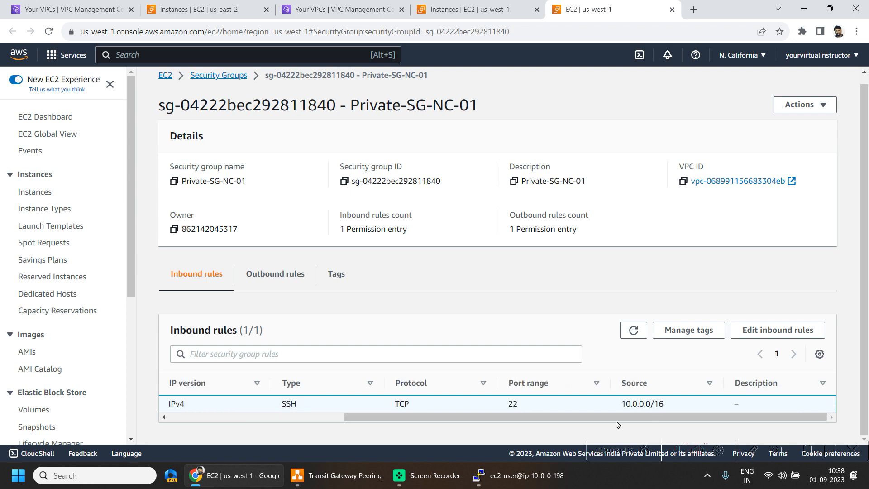
left_click_drag(623, 403, 670, 402)
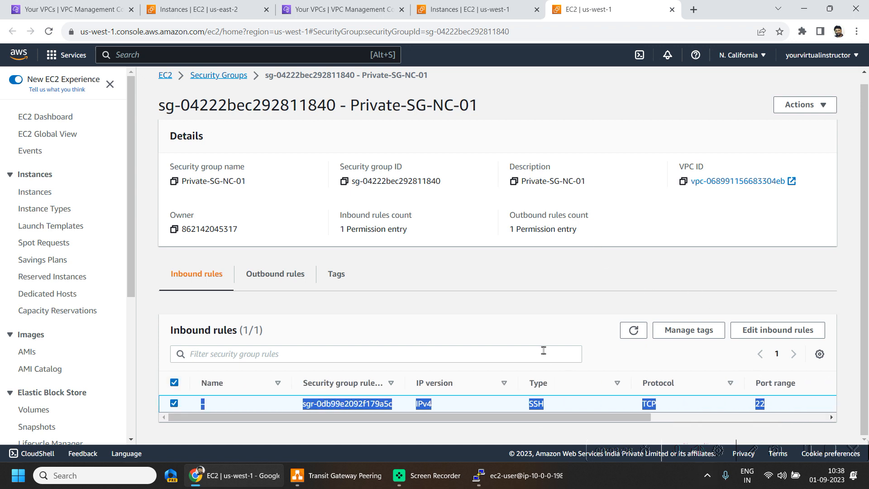
mouse_move(512, 476)
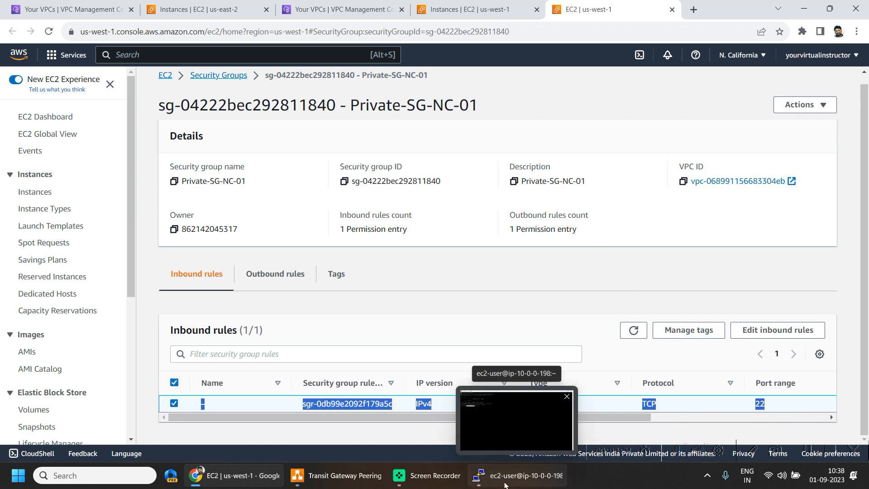
left_click(213, 10)
left_click(543, 474)
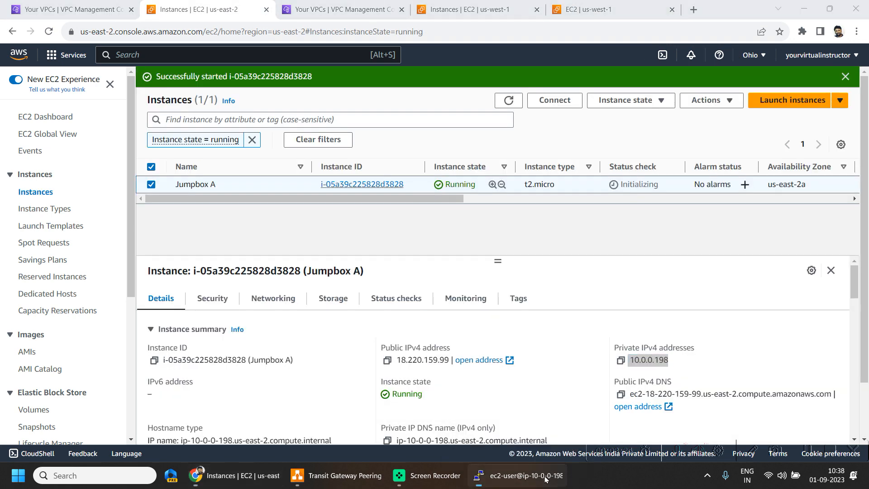
right_click(608, 347)
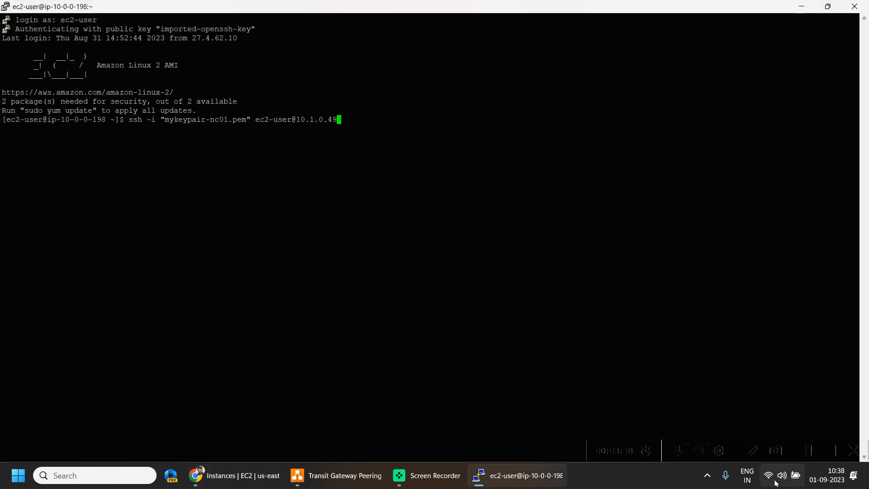
key("Return")
left_click_drag(318, 238, 4, 100)
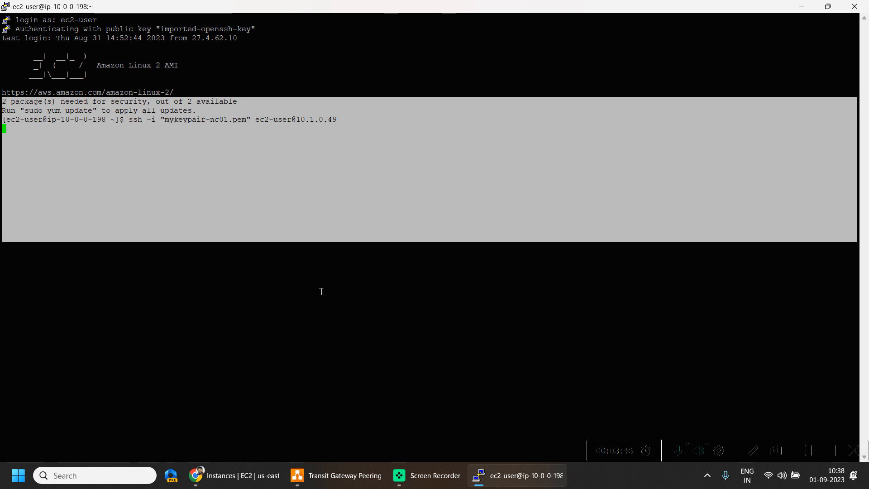
left_click(325, 338)
left_click_drag(324, 309, 6, 107)
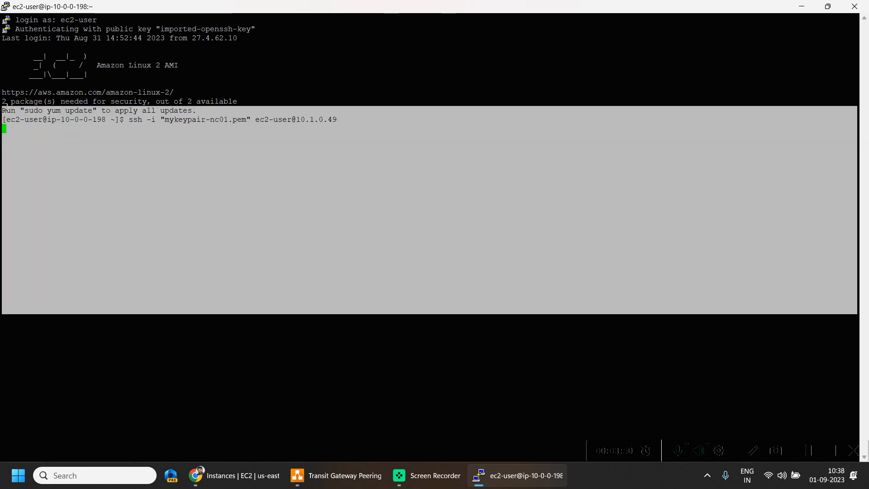
left_click(413, 369)
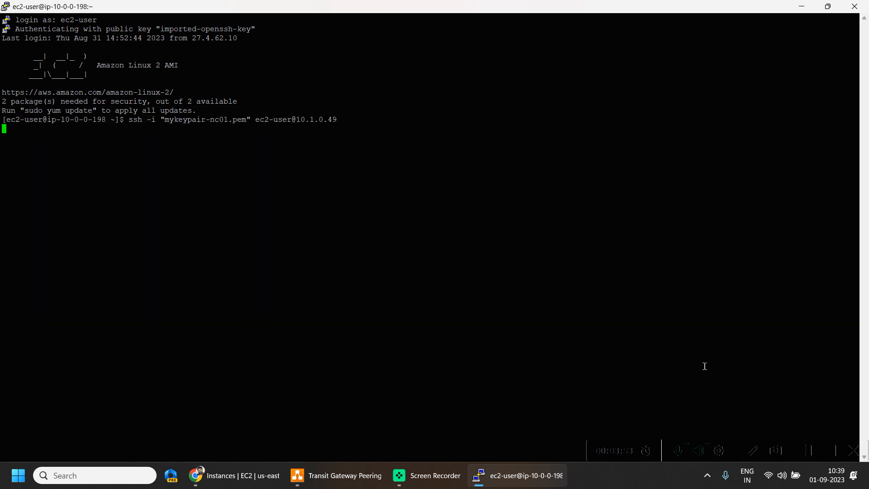
Switch to draw.io and review the Ohio and North California transit gateways and their VPC attachments in the diagram
left_click(336, 476)
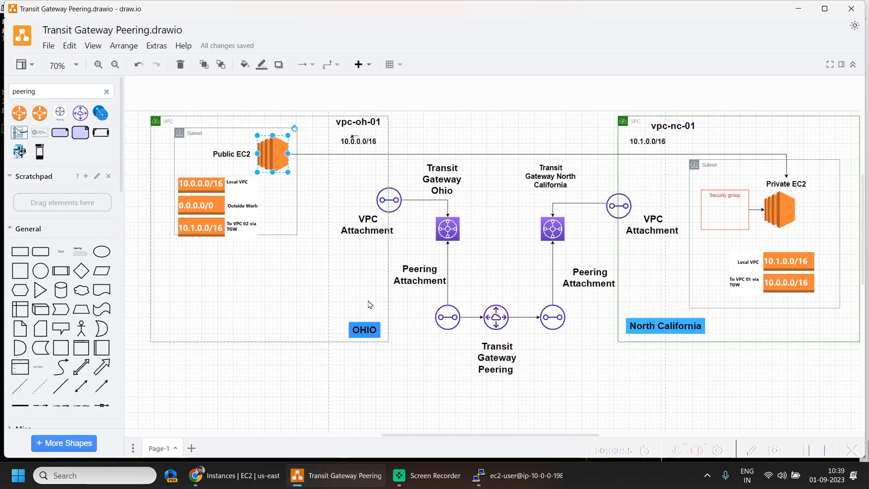
left_click(452, 226)
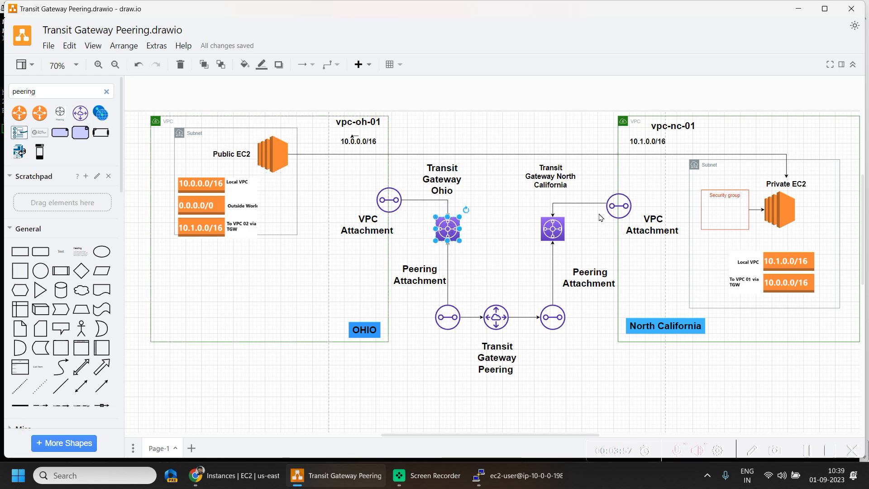
left_click(555, 229)
left_click(384, 199)
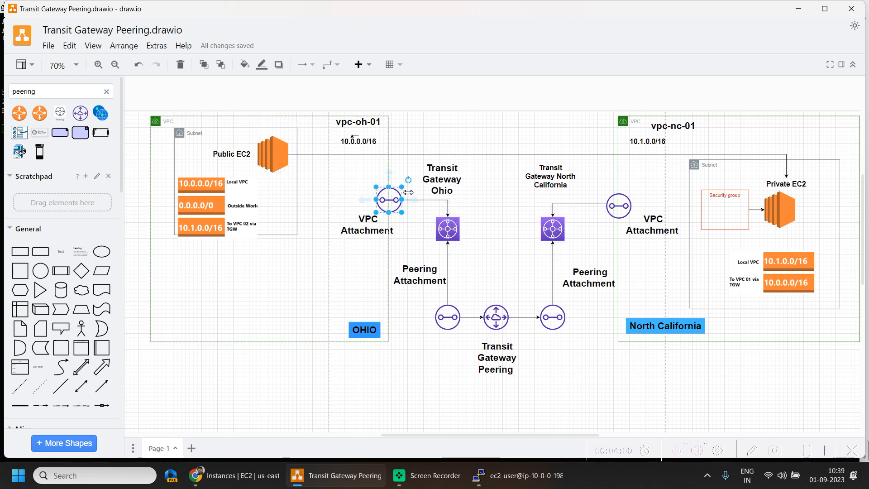
left_click(620, 206)
Return to the Ohio VPC console in Chrome and start a new transit gateway with the name tag trgw-oh-01
key("alt+Tab")
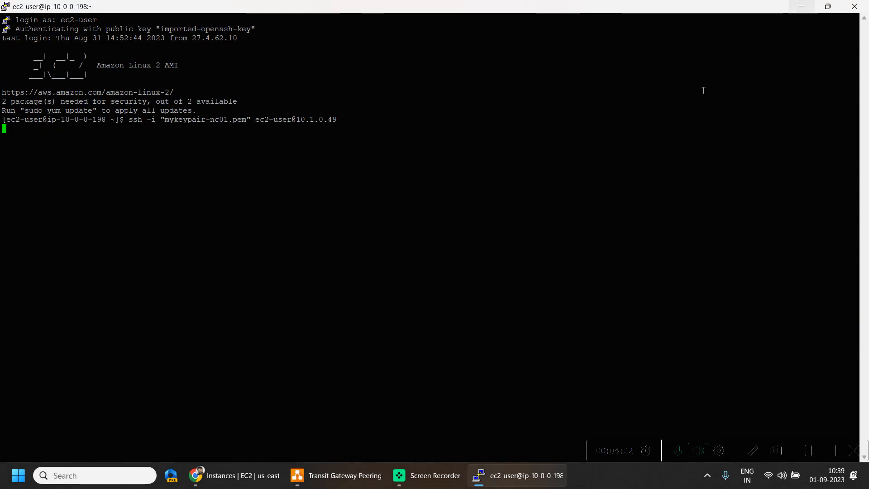
left_click(802, 7)
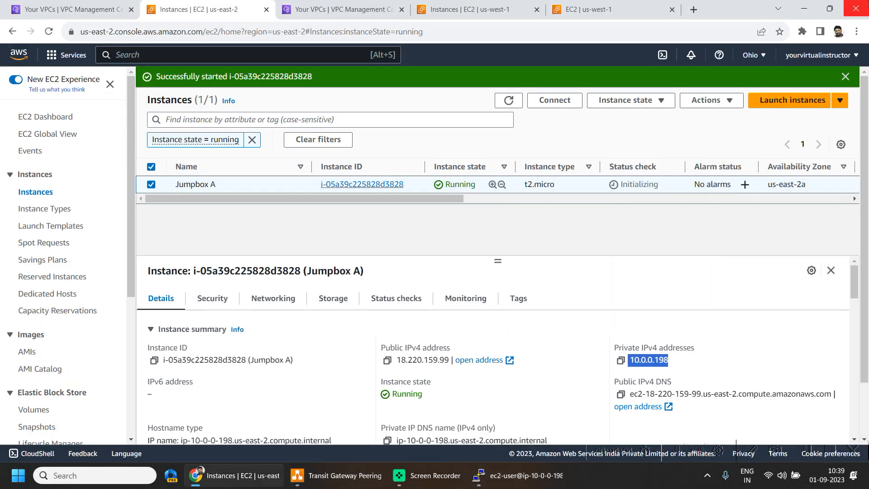
left_click(96, 9)
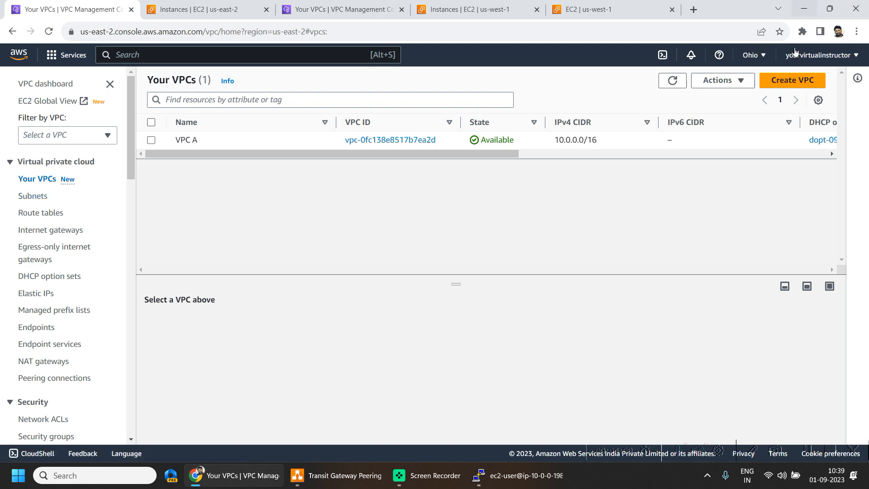
scroll(107, 317, "down", 13)
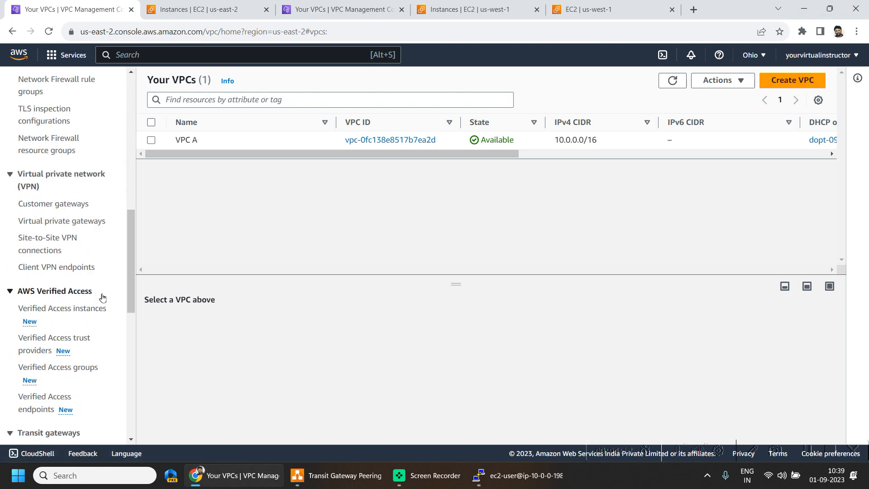
scroll(99, 302, "down", 2)
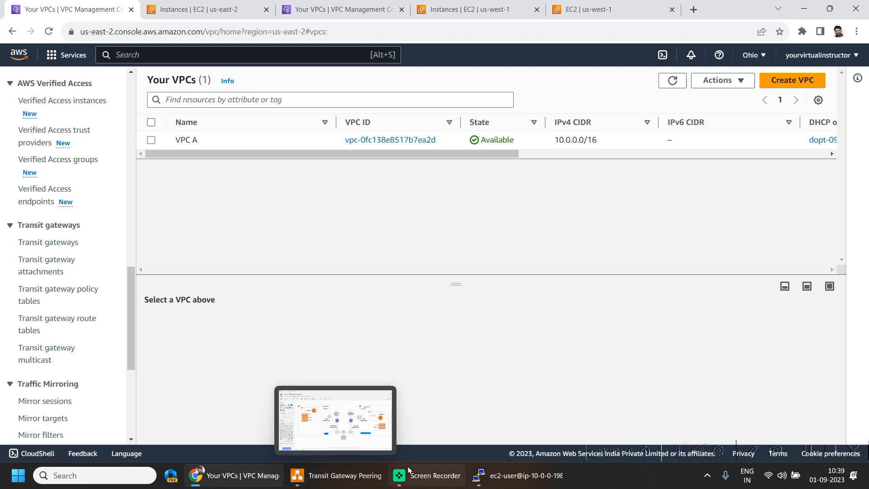
left_click(48, 243)
left_click(772, 138)
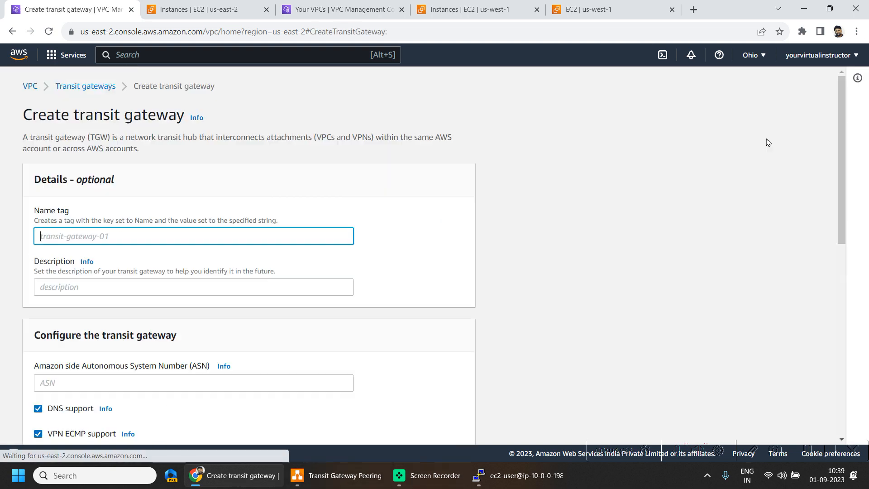
type("trgw-oh-01")
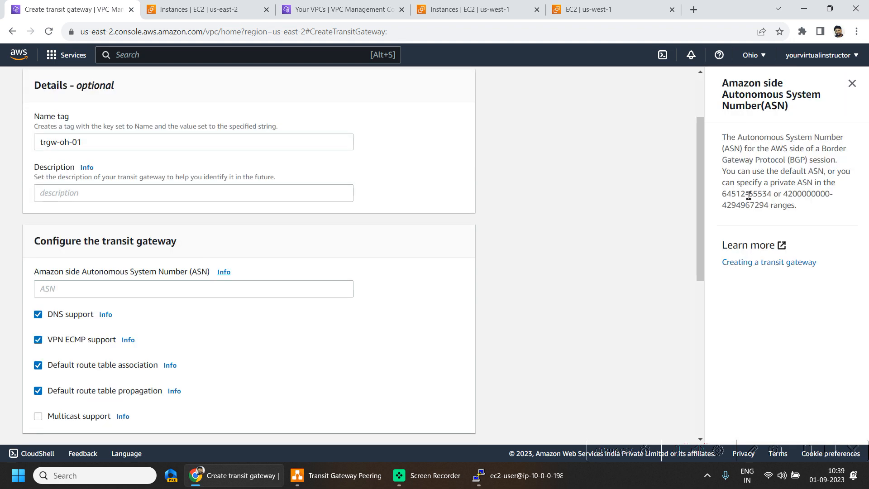
Set the transit gateway's Amazon side ASN to 64512, the lowest value of the permitted private range, and dismiss the ASN help
double_click(733, 193)
key("ctrl+c")
left_click(60, 285)
key("ctrl+v")
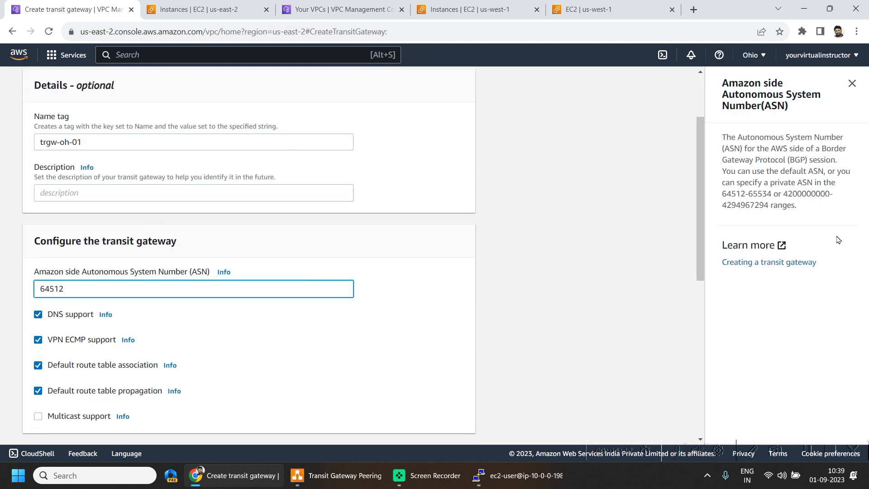
left_click_drag(720, 182, 775, 181)
left_click(851, 84)
Review the remaining transit gateway options, keep their defaults, and create the gateway
scroll(345, 344, "down", 8)
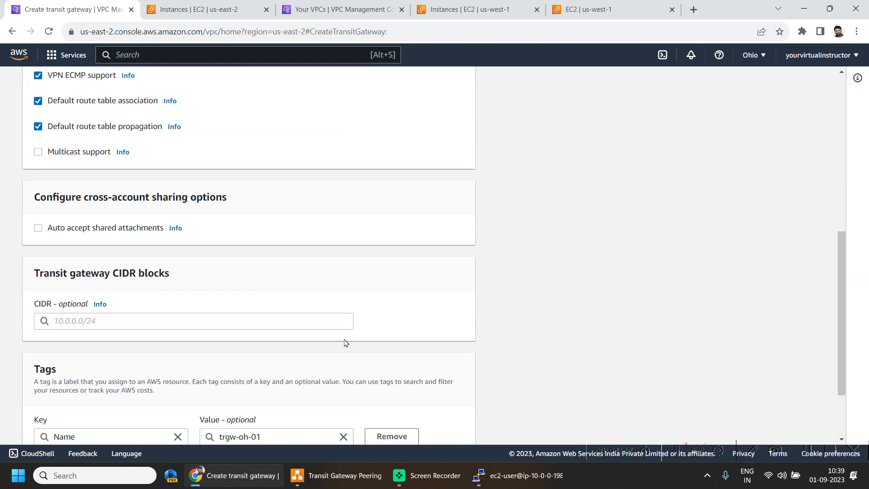
scroll(295, 368, "up", 6)
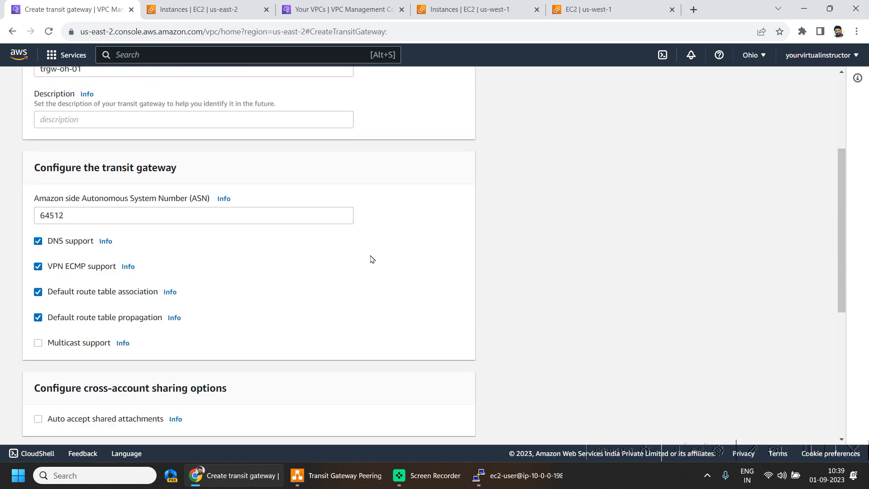
scroll(371, 257, "down", 6)
left_click(441, 425)
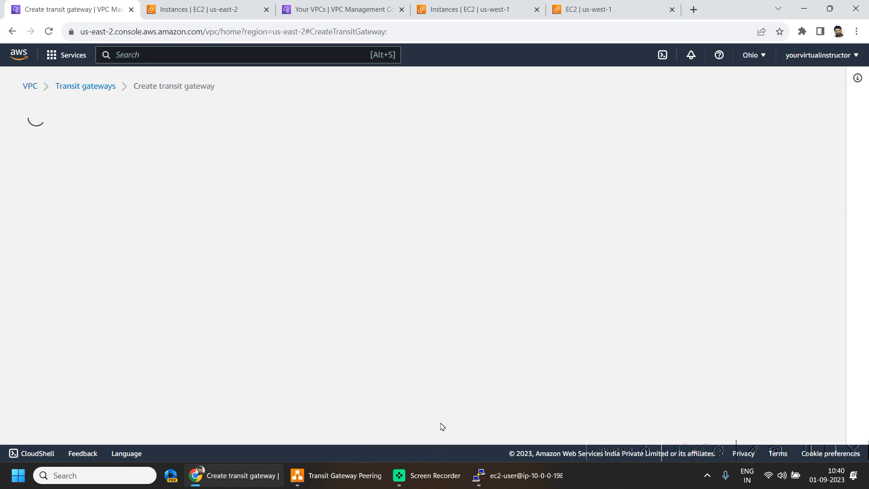
Switch to the North California VPC console and start a new transit gateway with the name tag trgw-nc-01
left_click(316, 3)
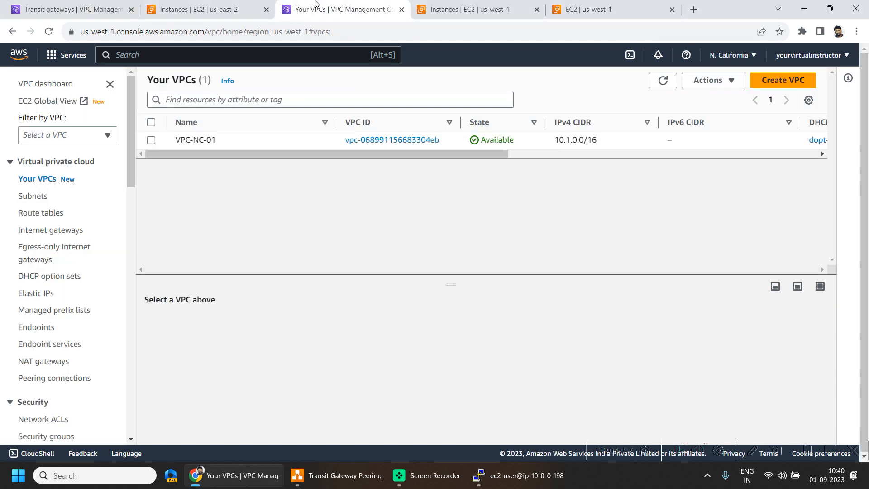
scroll(81, 317, "down", 8)
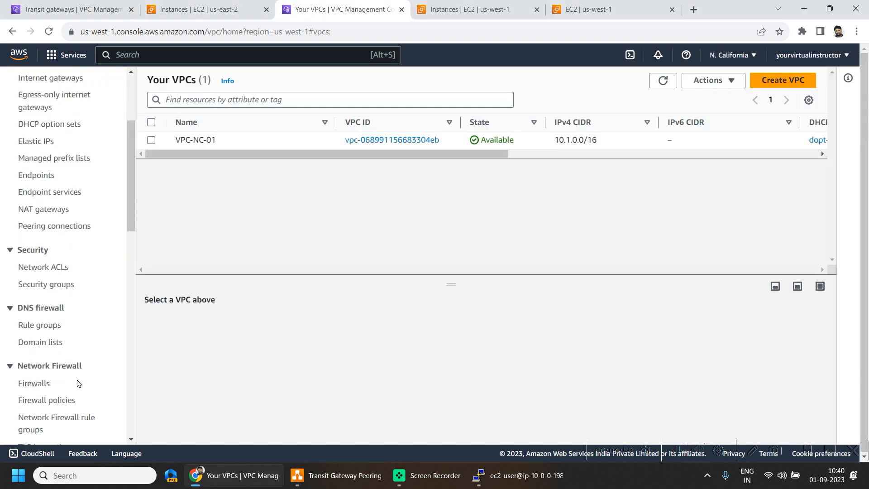
scroll(78, 370, "down", 6)
left_click(49, 277)
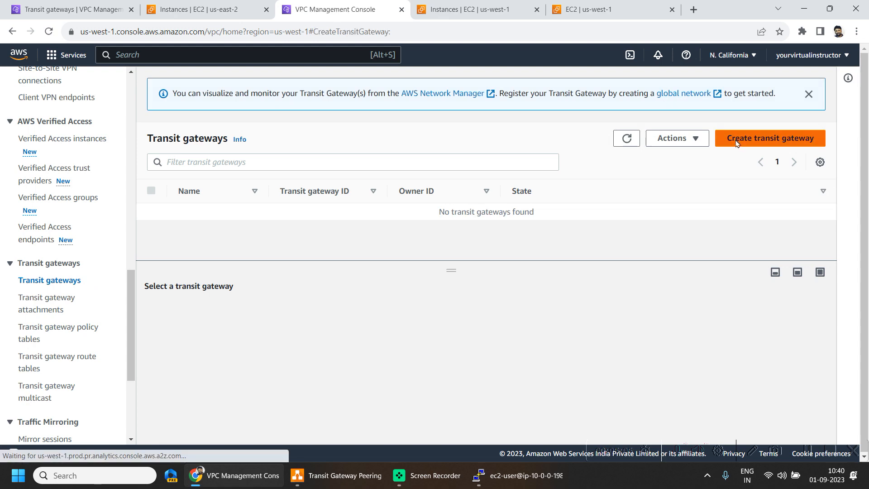
left_click(738, 141)
type("trgw-nc-01")
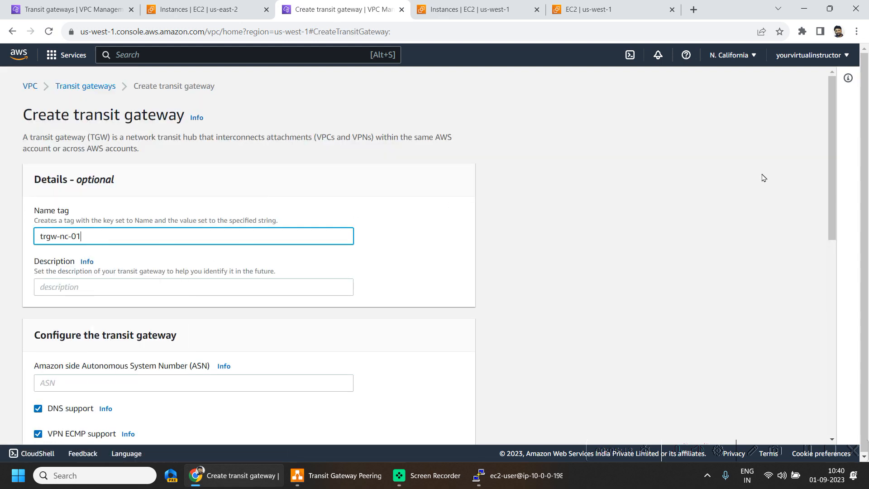
Enter the Amazon side ASN for trgw-nc-01, keep the remaining default options, and create the transit gateway
scroll(152, 310, "down", 2)
left_click(151, 306)
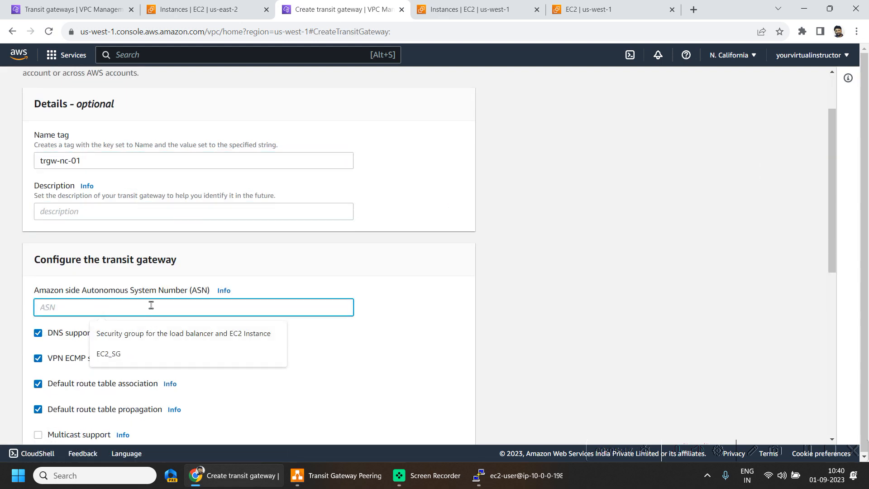
left_click(223, 290)
left_click(152, 306)
type("6451")
scroll(515, 330, "down", 8)
left_click(448, 425)
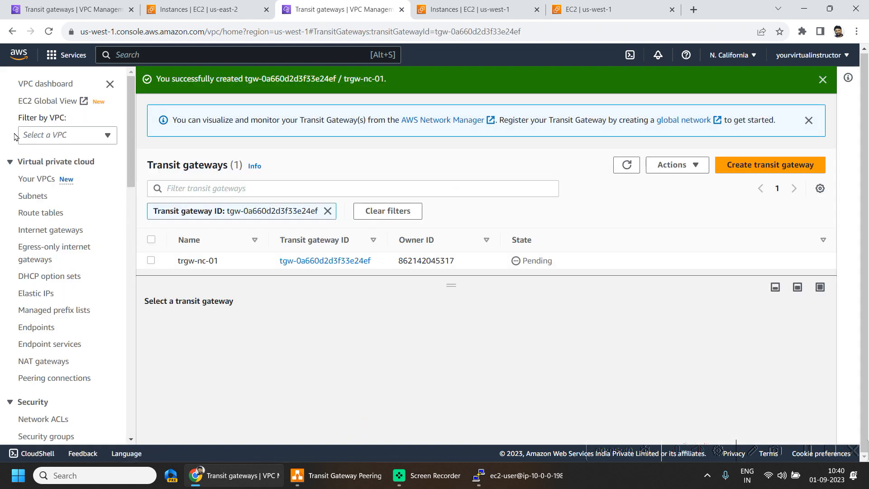
Return to the Ohio console and refresh the transit gateways list to check the state of trgw-oh-01
left_click(135, 6)
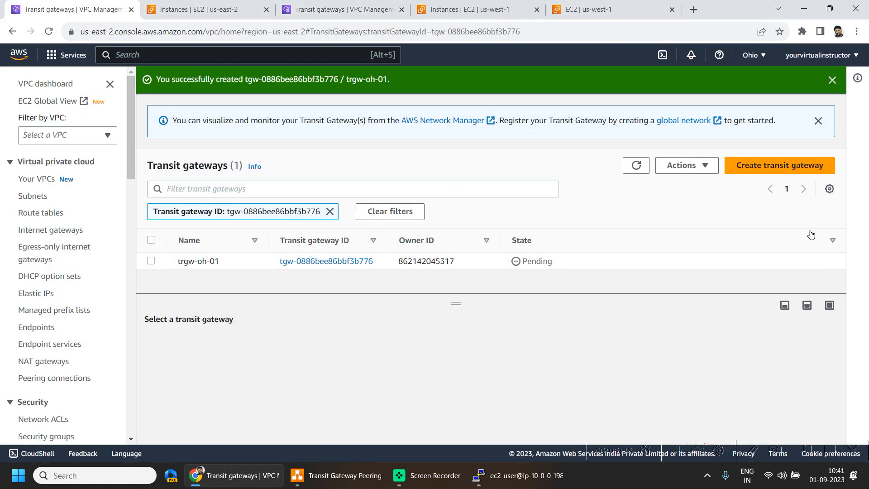
left_click(629, 169)
double_click(537, 262)
Start a transit gateway attachment in Ohio with the name tag ATT-OH-01 and select trgw-oh-01 as its gateway
scroll(96, 263, "down", 8)
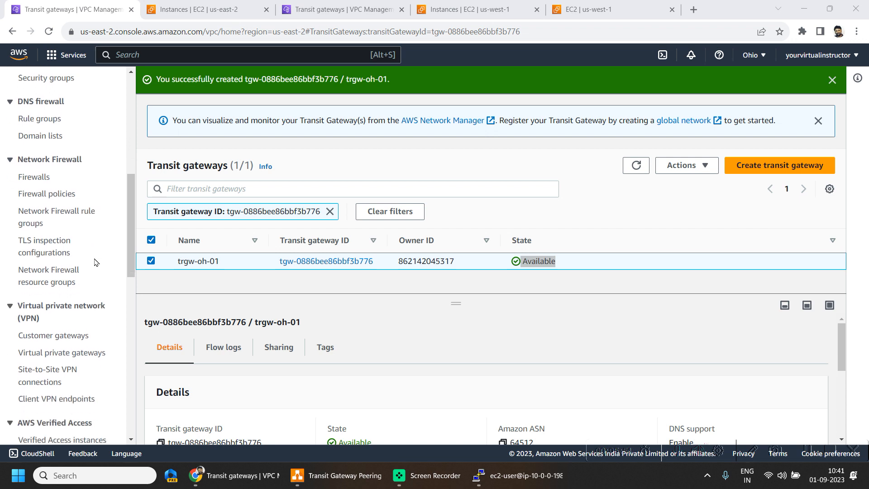
scroll(68, 316, "down", 8)
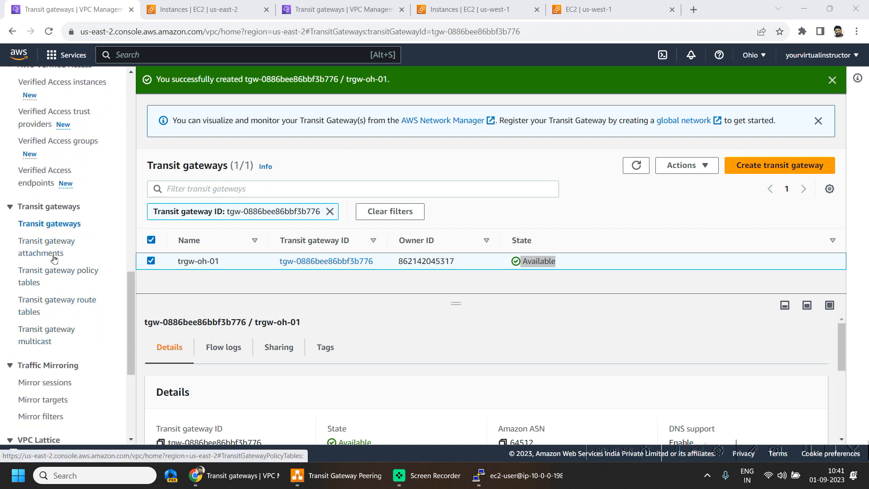
left_click(51, 241)
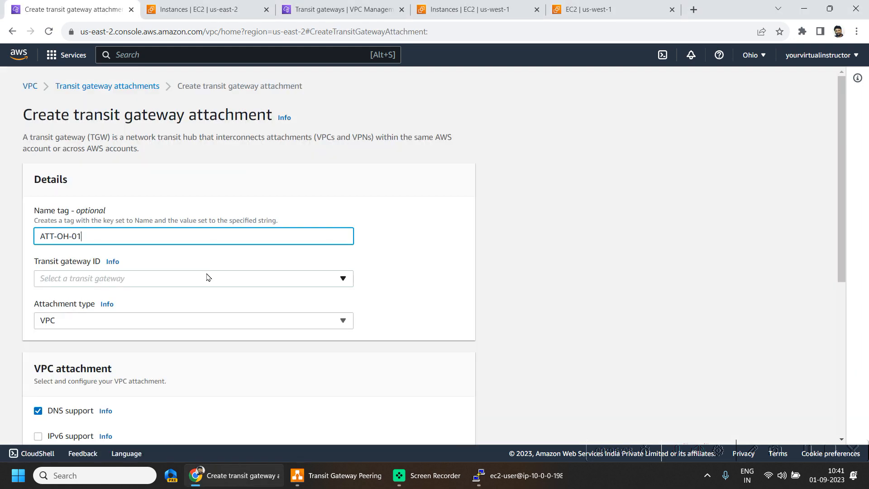
left_click(207, 277)
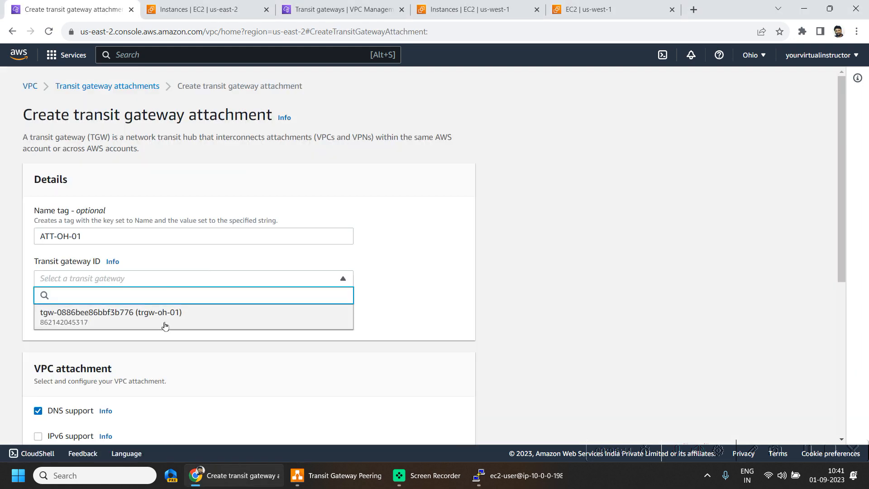
left_click(165, 322)
Keep the VPC attachment type, choose VPC A with Private Subnet A in us-east-2a, and create the attachment
scroll(229, 240, "down", 2)
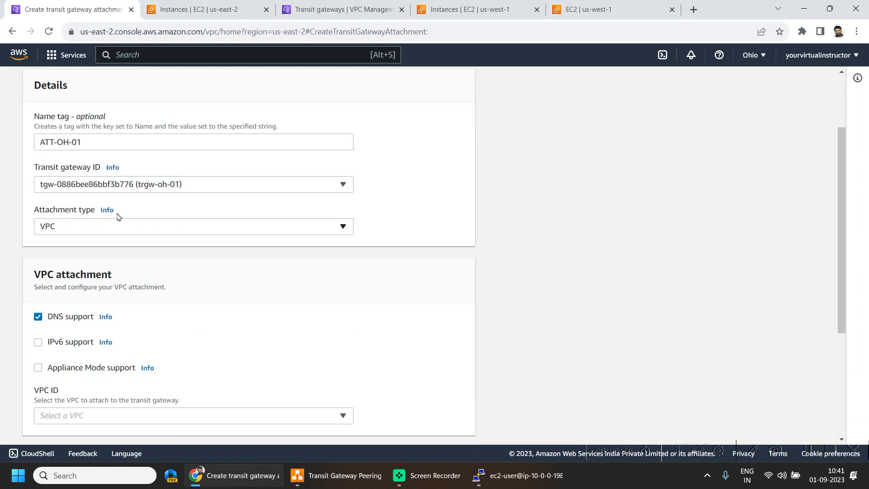
scroll(126, 269, "down", 4)
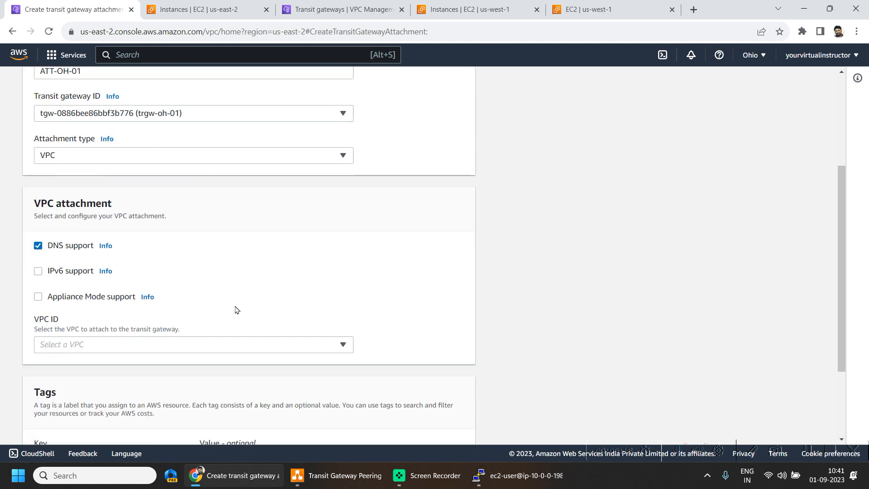
left_click(213, 229)
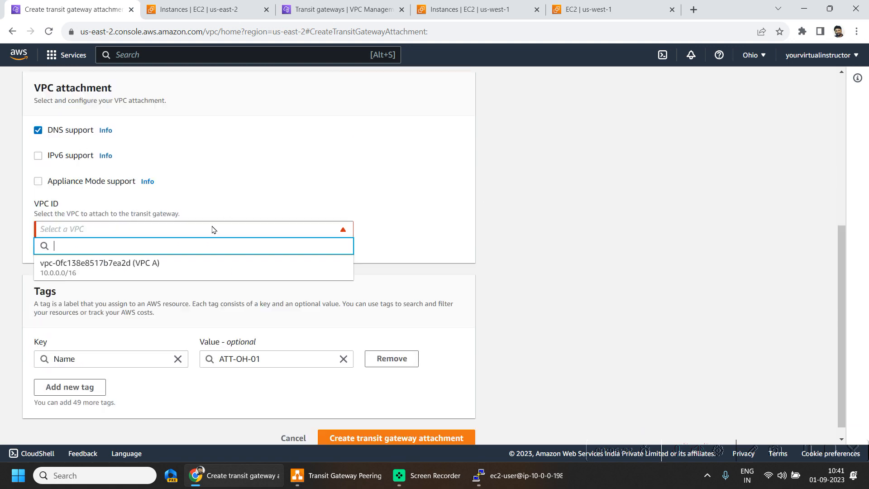
left_click(131, 269)
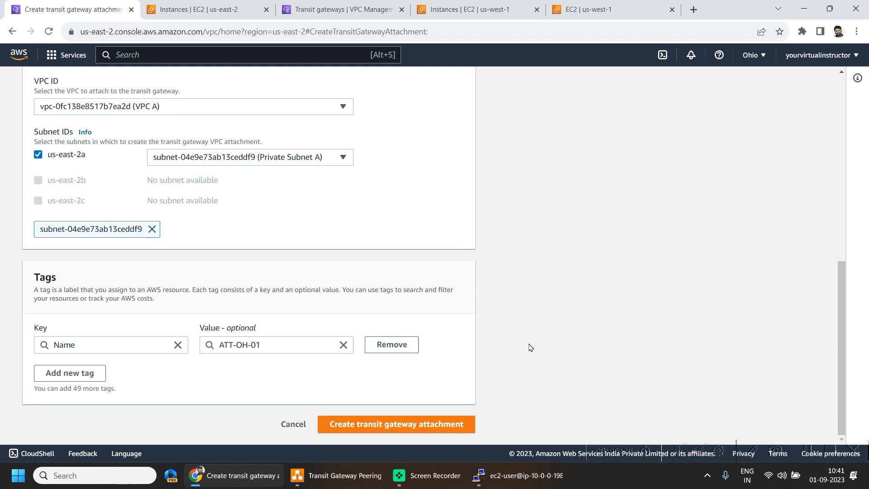
left_click(428, 425)
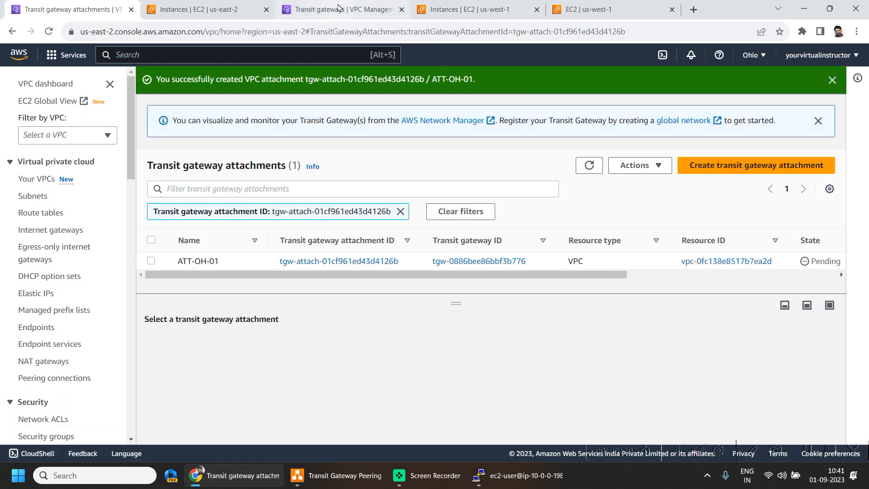
Refresh the North California transit gateways and start an attachment named ATT-NC-01 for the gateway trgw-nc-01
left_click(340, 9)
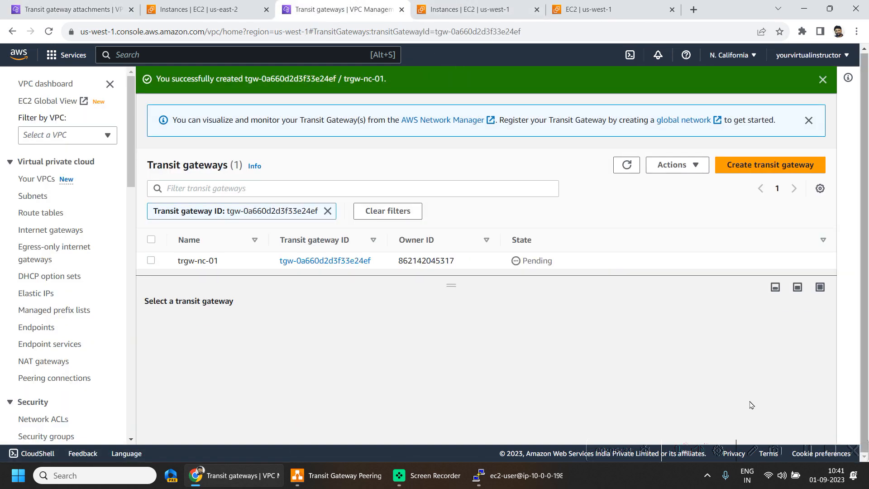
left_click(623, 165)
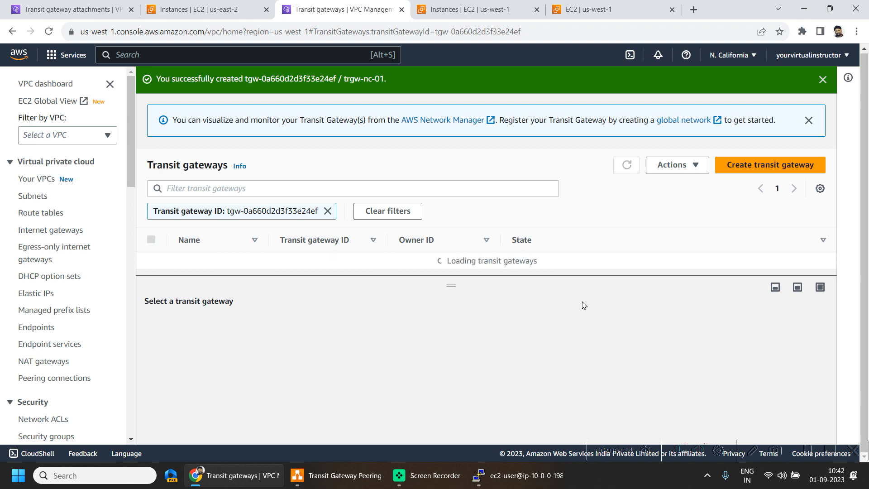
scroll(83, 267, "down", 15)
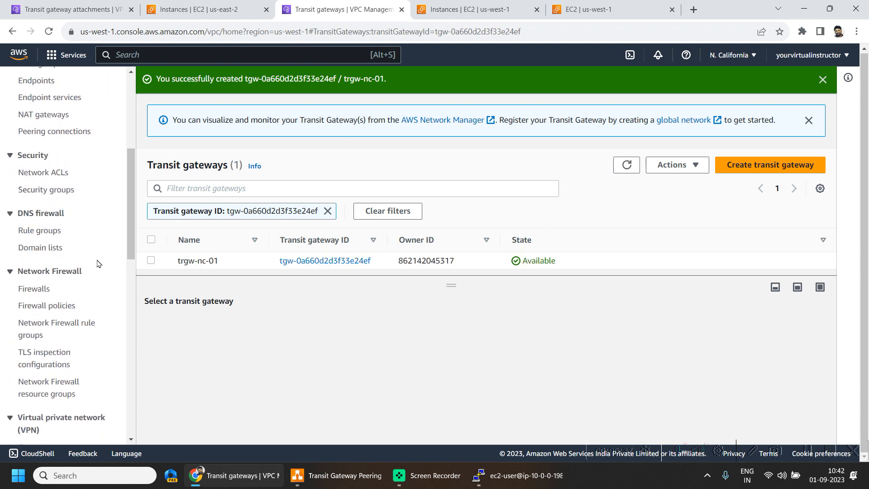
scroll(97, 243, "down", 2)
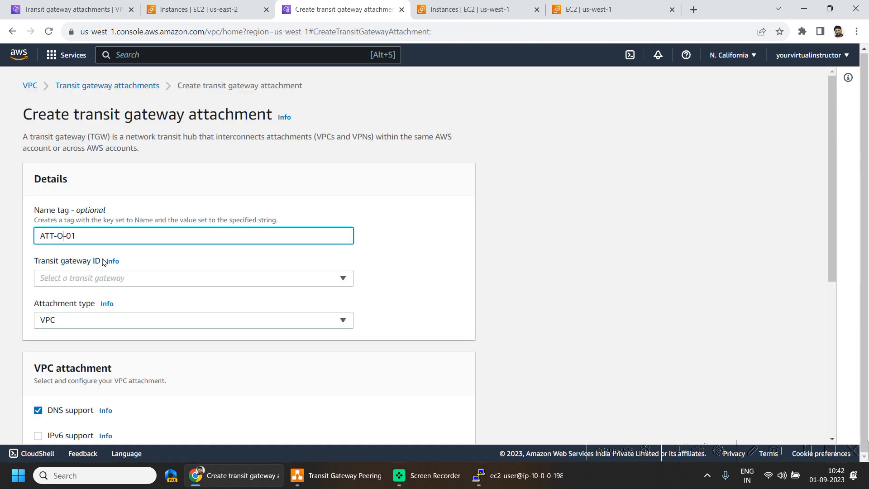
key("BackSpace")
type("NC-01")
scroll(107, 262, "down", 2)
left_click(231, 202)
left_click(223, 245)
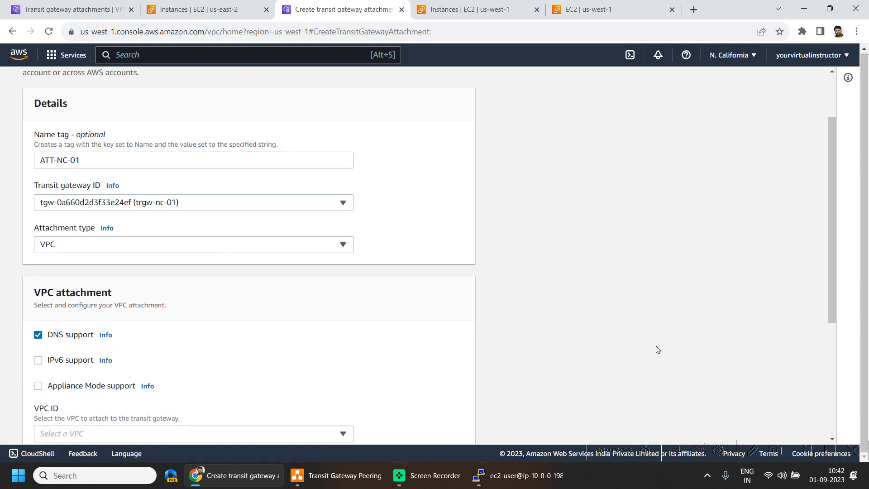
Choose VPC-NC-01 with its private subnet in us-west-1c for ATT-NC-01 and create the attachment
scroll(581, 377, "down", 2)
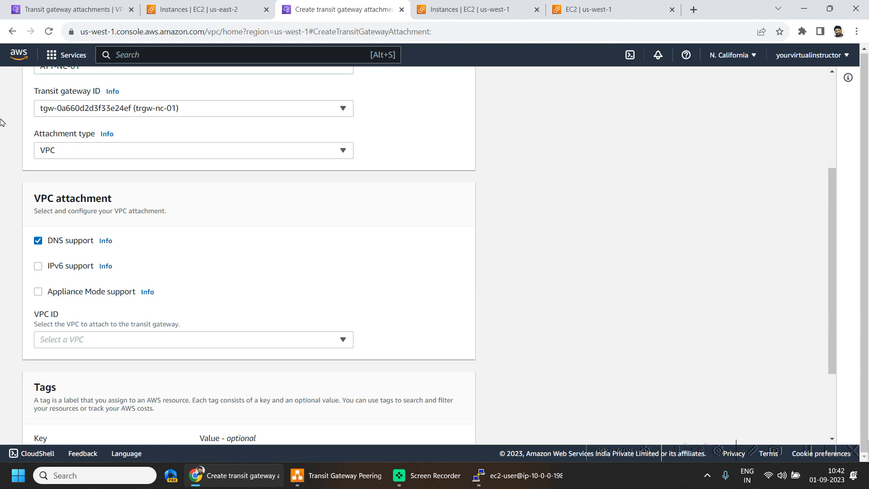
scroll(491, 362, "down", 2)
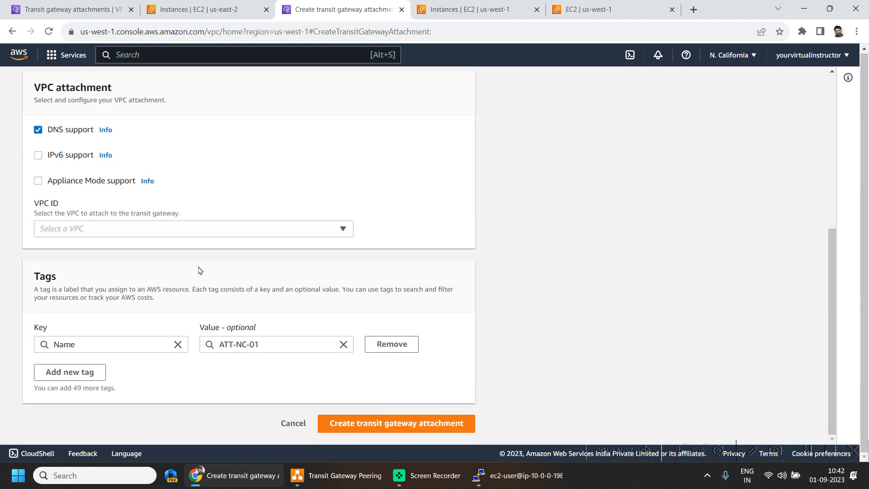
left_click(214, 229)
left_click(201, 271)
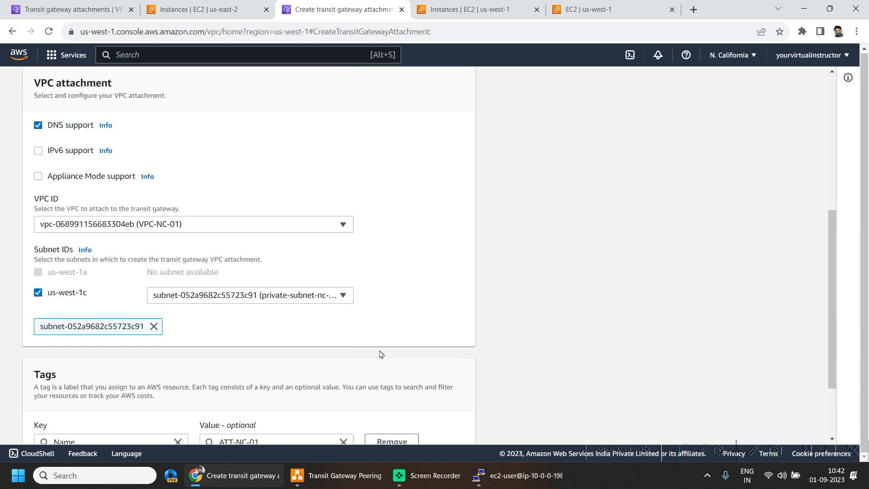
scroll(407, 360, "down", 2)
left_click(427, 428)
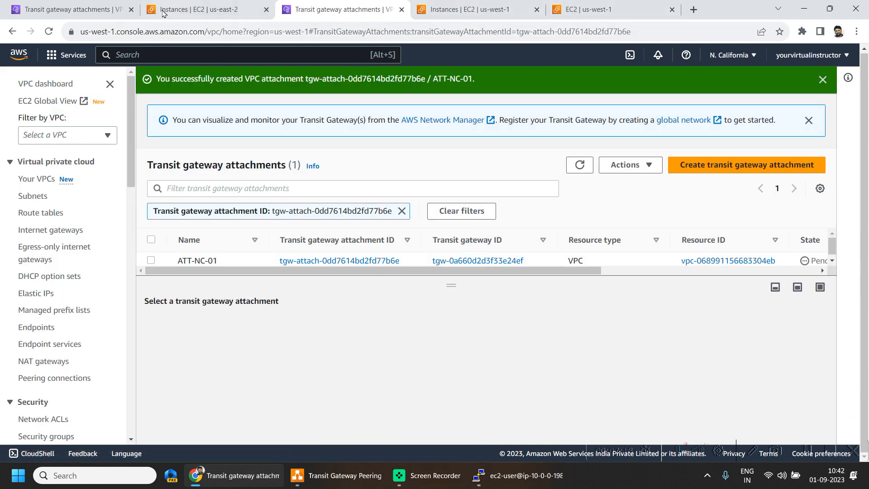
Return to Ohio, open the route tables, and review the subnet associations and routes of Public RT A
left_click(88, 9)
left_click(840, 452)
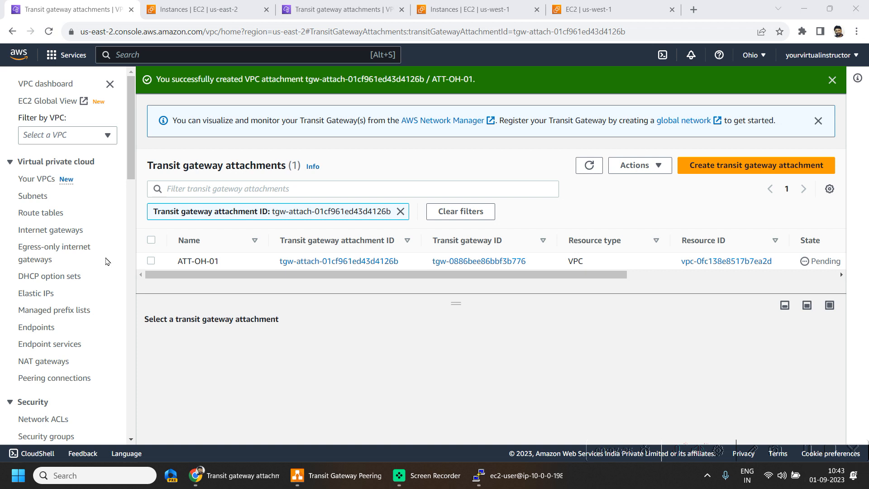
left_click(35, 214)
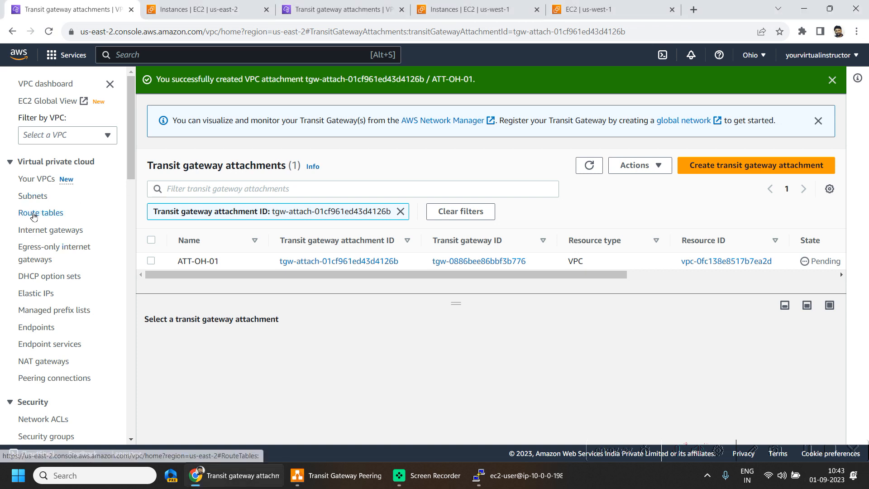
left_click(34, 213)
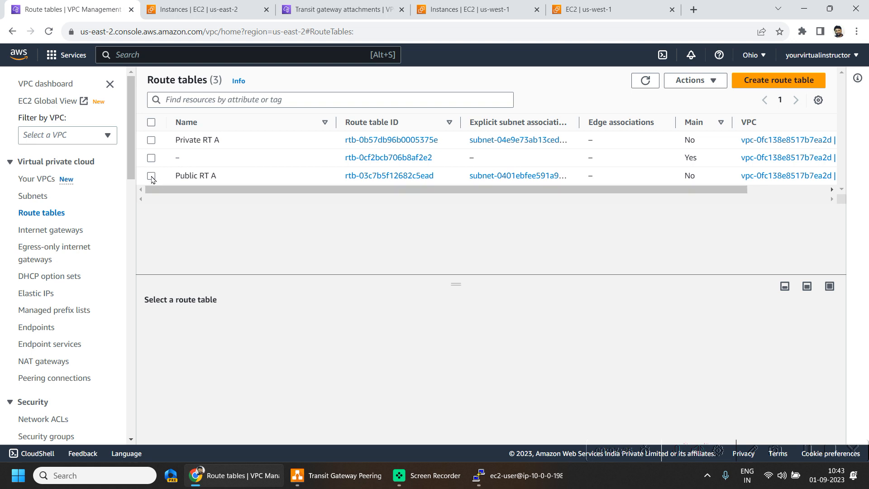
left_click(151, 176)
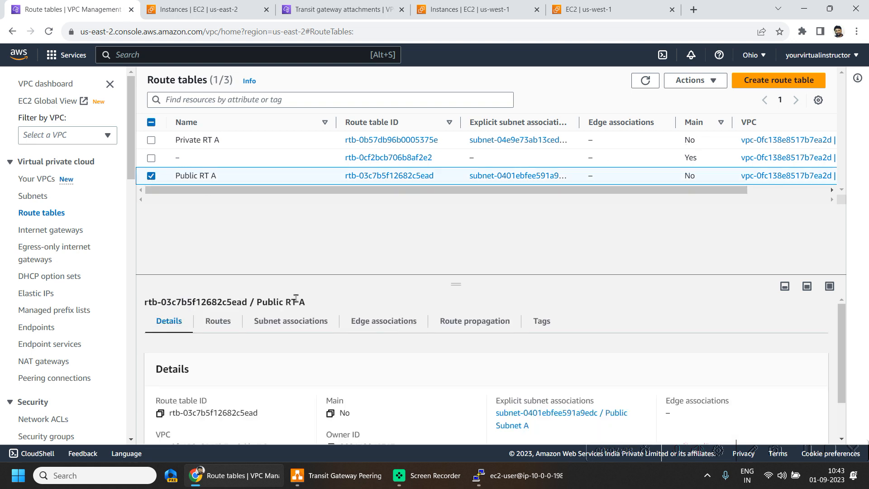
left_click(291, 321)
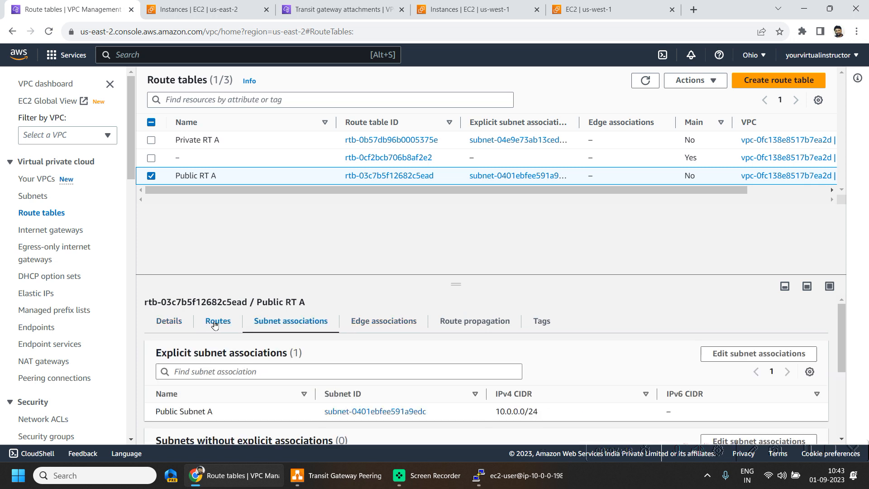
left_click(217, 320)
scroll(693, 355, "down", 2)
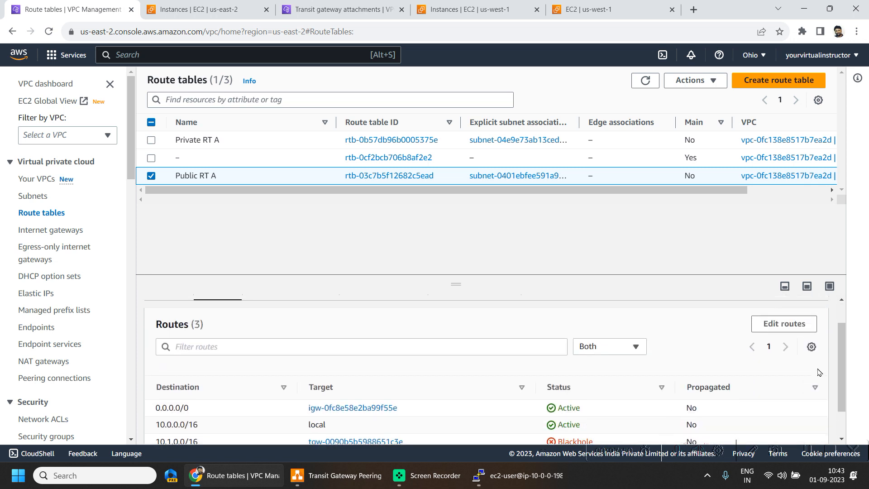
Remove the existing 10.1.0.0/16 route from Public RT A and add a new route with destination 10.1.0.0/16
left_click(811, 324)
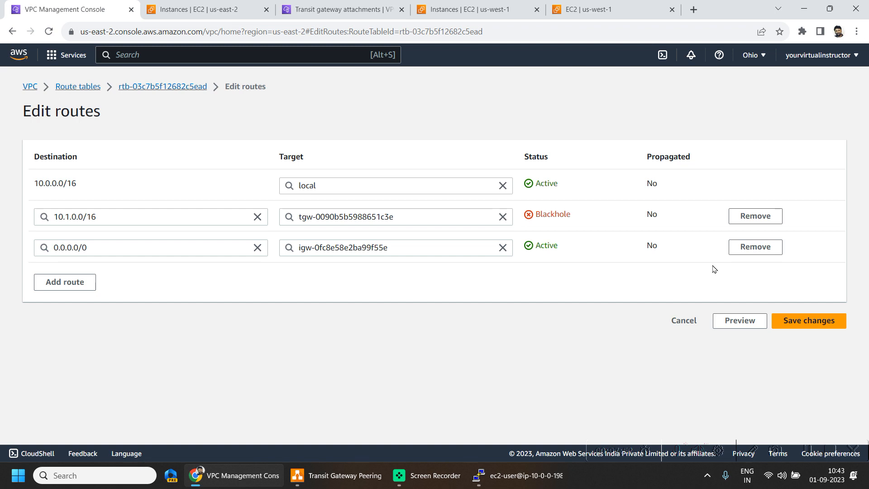
left_click(755, 216)
left_click(62, 252)
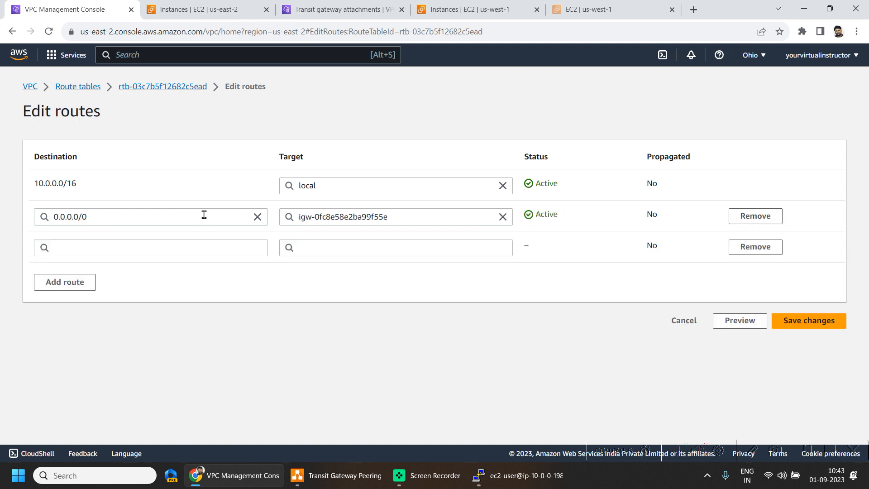
left_click(218, 248)
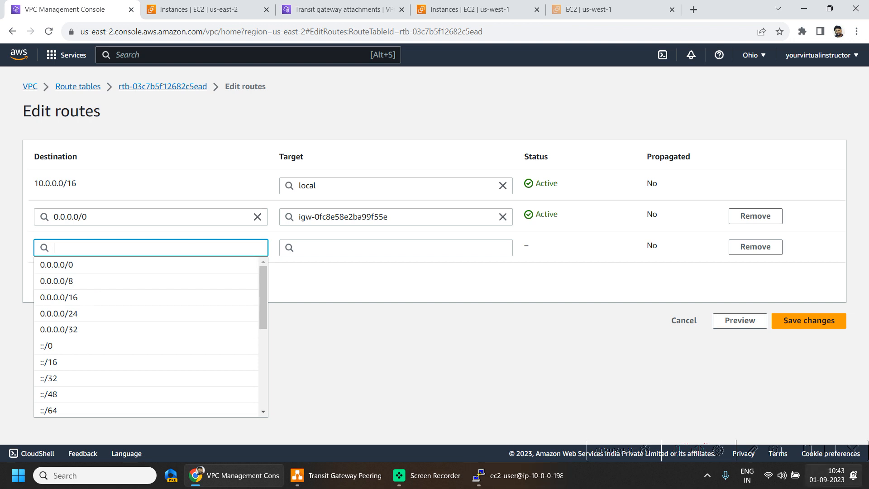
type("10.1.")
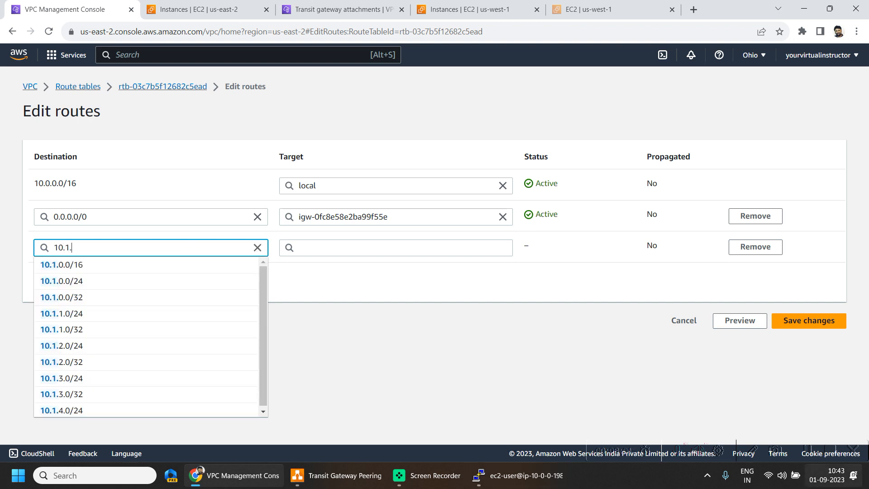
type("0")
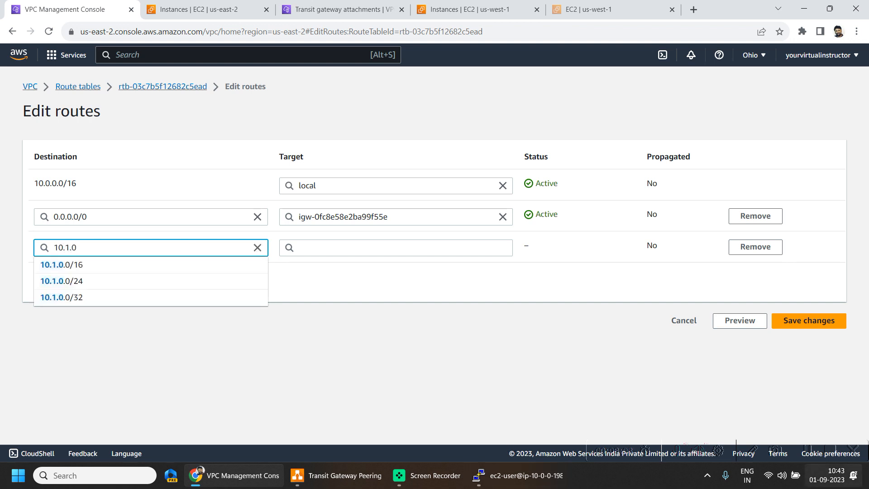
key("Down")
key("Return")
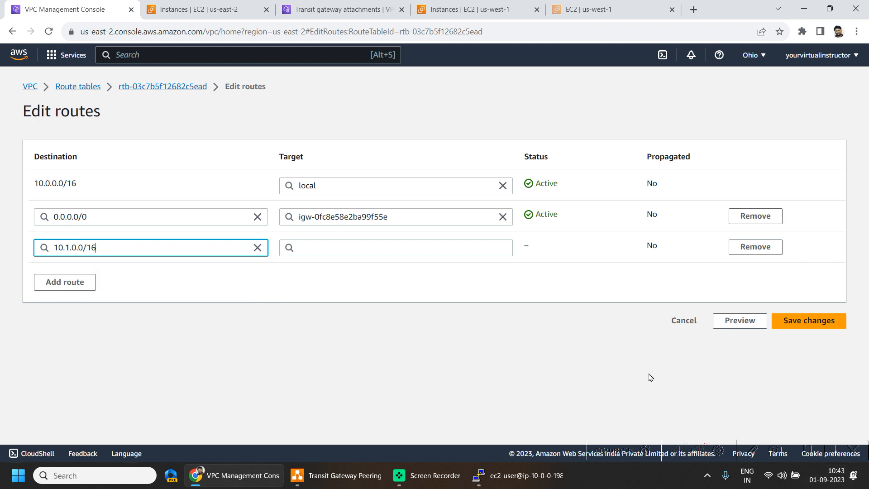
Target the new 10.1.0.0/16 route at the transit gateway tgw-0886bee86bbf3b776 (ATT-OH-01) and save the route changes
left_click(347, 244)
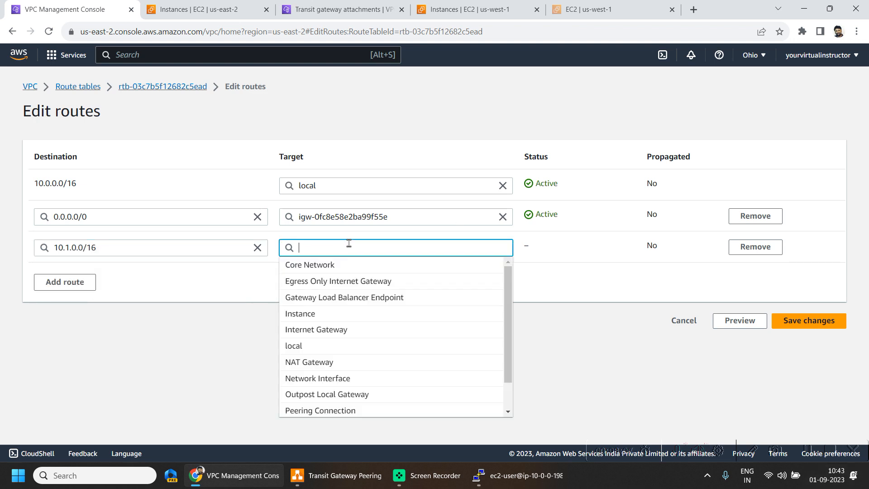
type("tra")
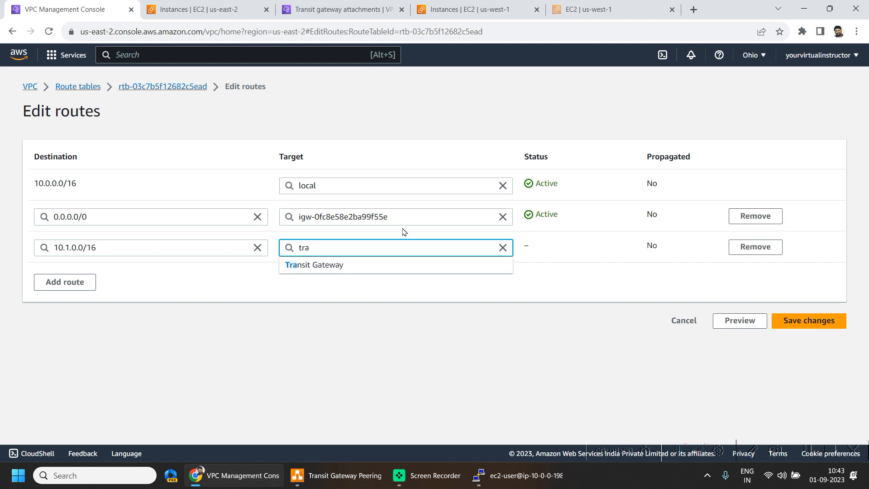
left_click(361, 266)
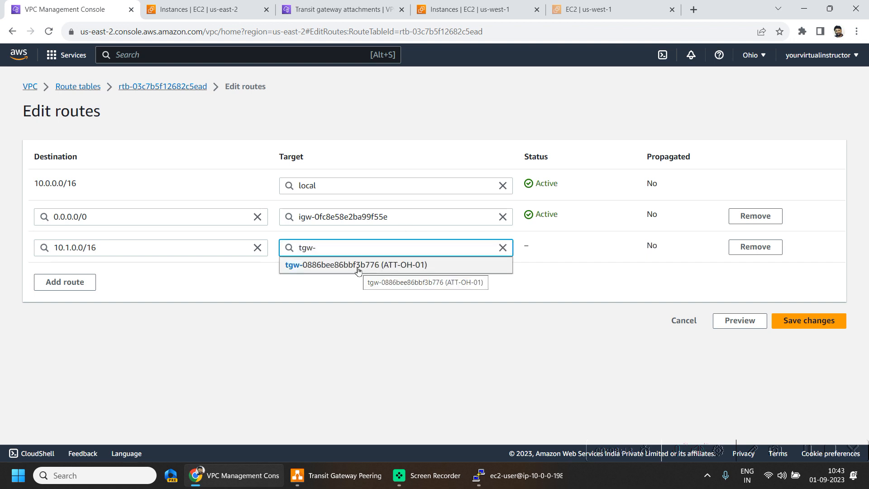
left_click(357, 265)
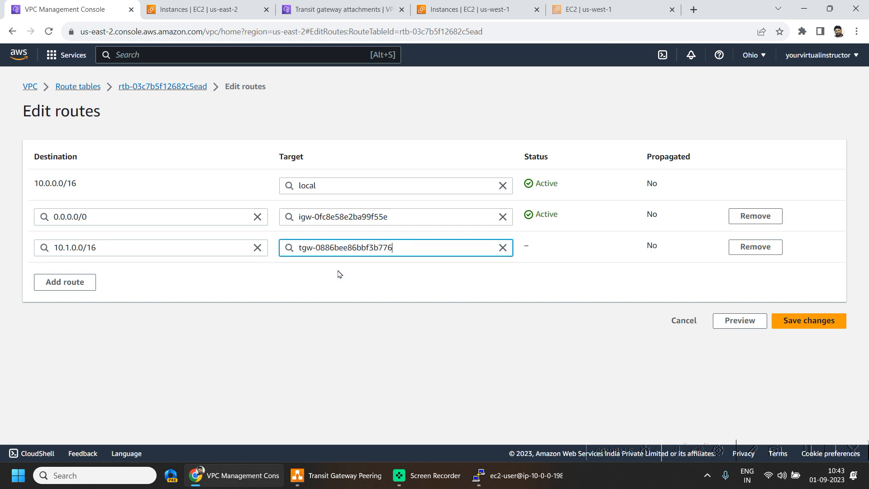
left_click(836, 325)
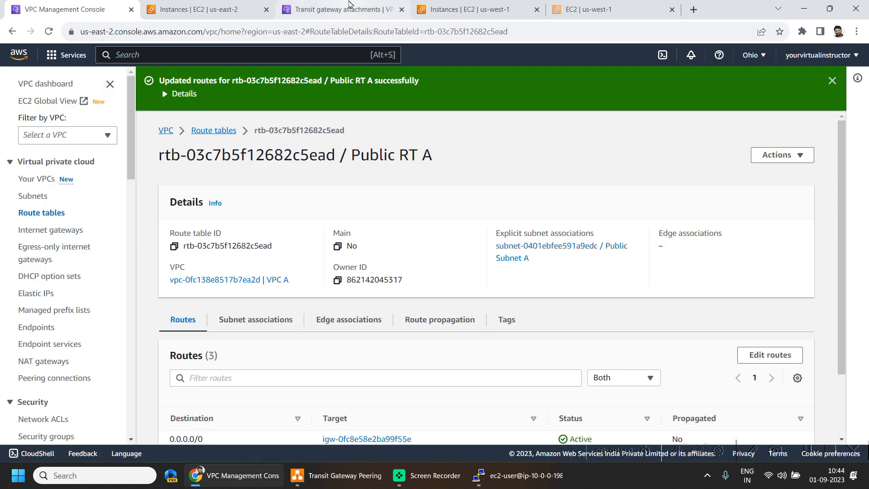
Switch to North California, open its route tables, and review the subnet associations and routes of the main route table
left_click(344, 9)
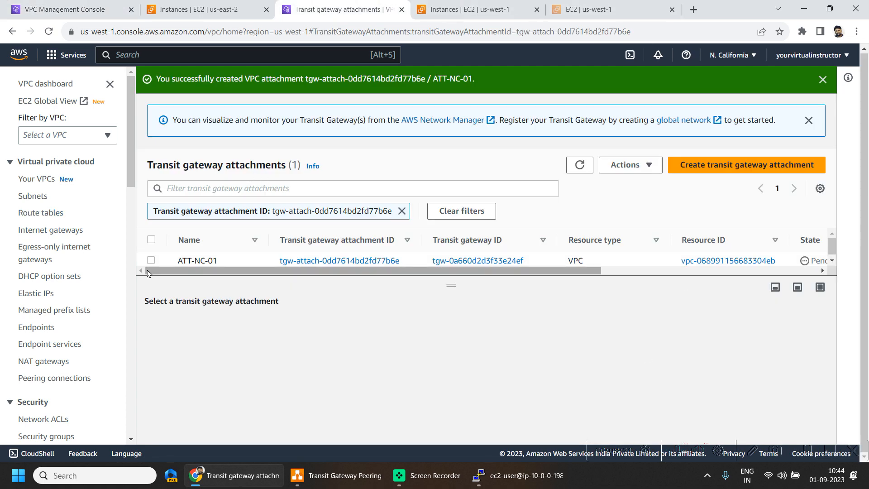
left_click(53, 216)
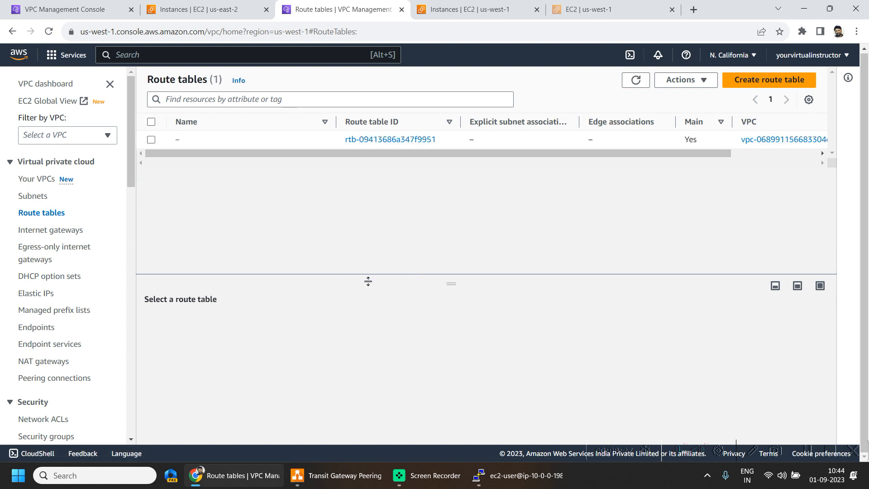
left_click(151, 140)
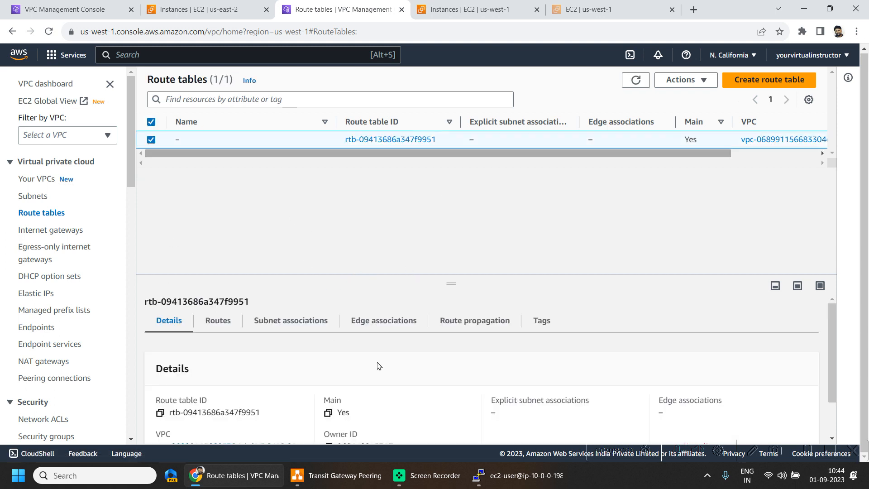
left_click(291, 321)
scroll(342, 389, "down", 1)
scroll(342, 389, "down", 3)
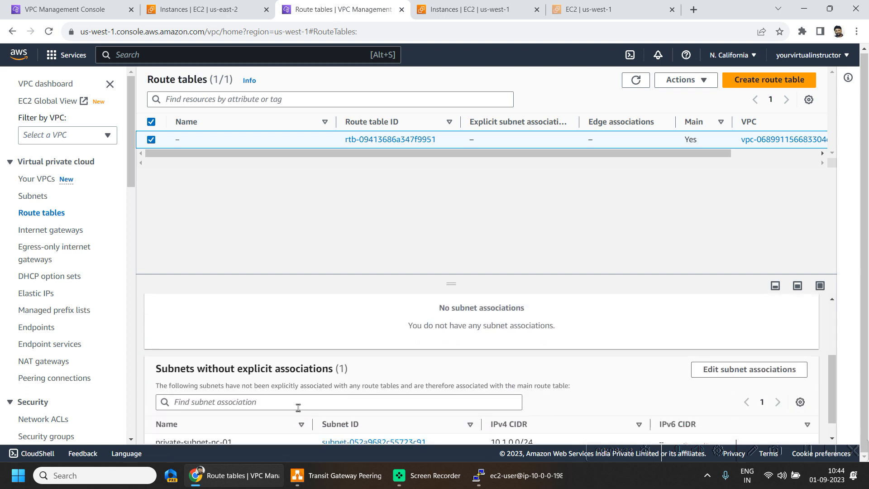
scroll(363, 390, "up", 4)
scroll(639, 324, "up", 1)
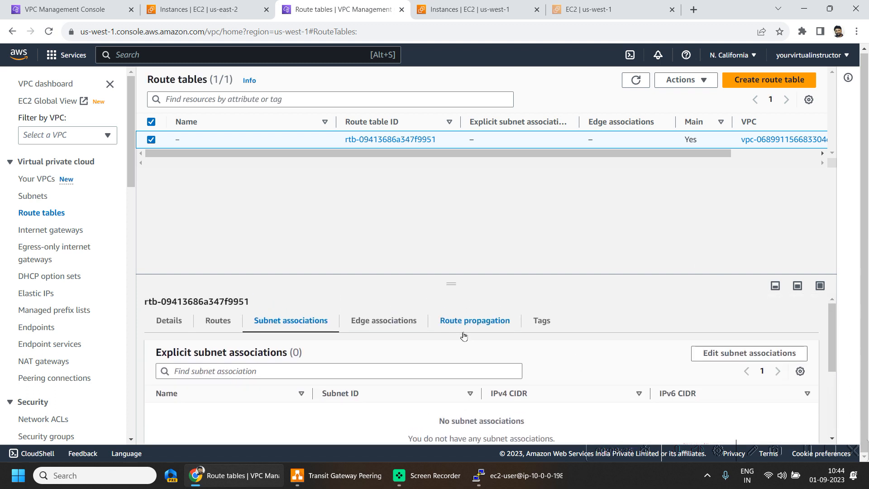
left_click(224, 326)
scroll(754, 346, "down", 1)
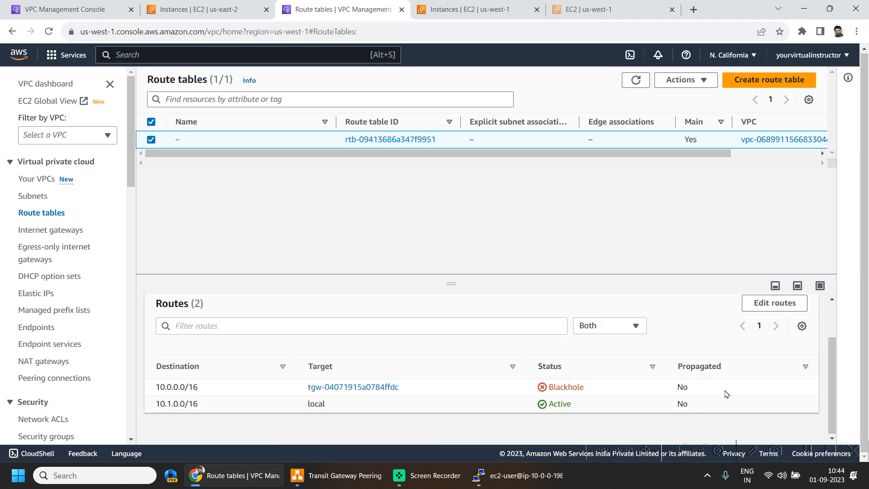
Remove the existing 10.0.0.0/16 route from the North California main route table and add a new route with destination 10.0.0.0/16
left_click(771, 303)
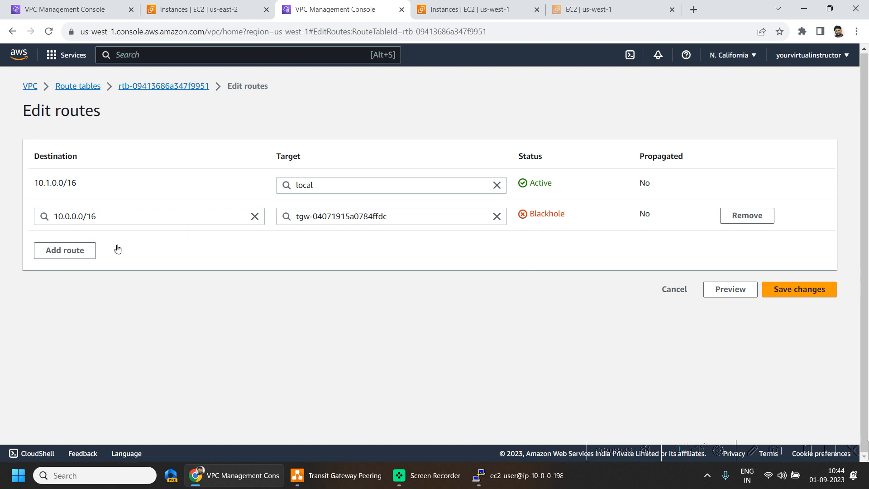
left_click(734, 221)
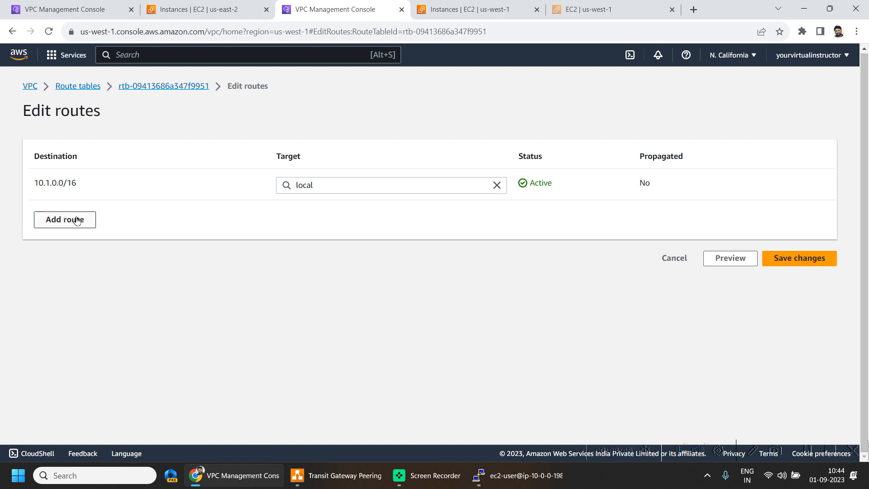
left_click(54, 220)
left_click(120, 219)
type("1")
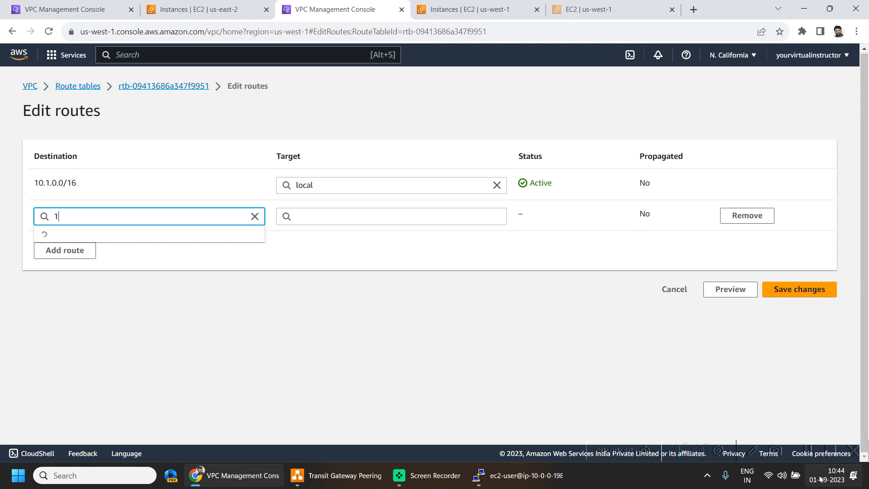
type("0.0.0.0/16")
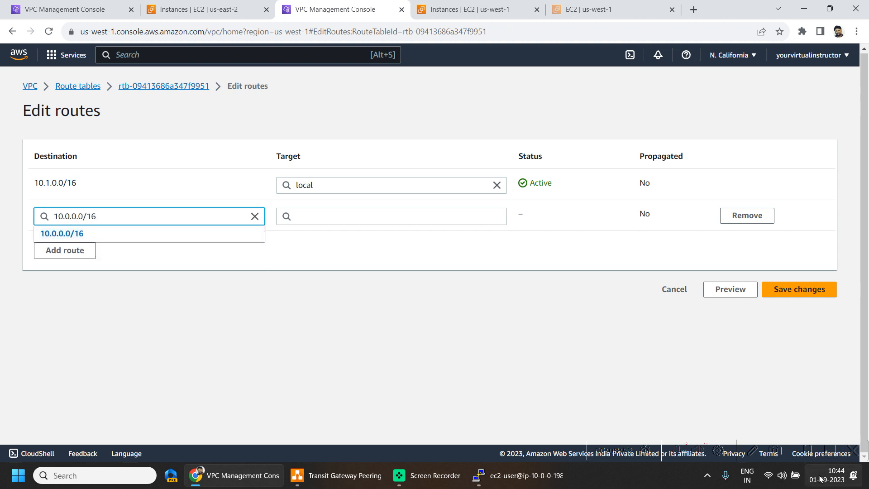
left_click(127, 233)
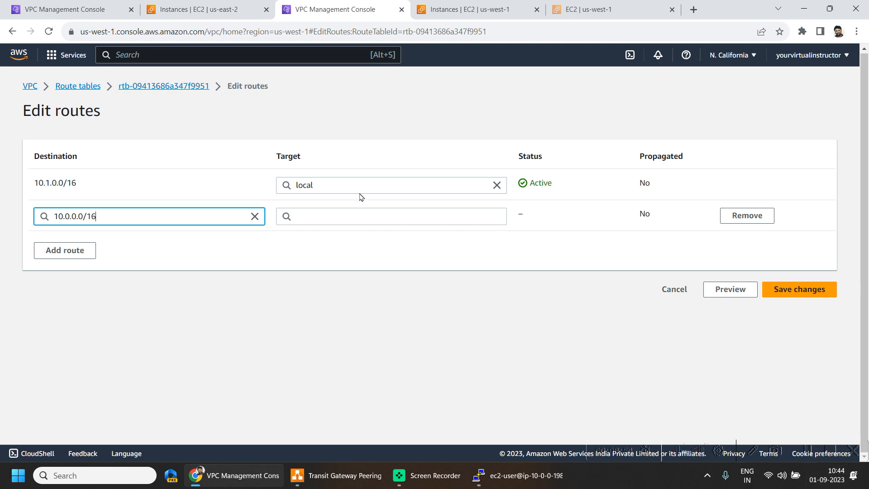
Target the new 10.0.0.0/16 route at the transit gateway tgw-0a660d2d3f33e24ef (ATT-NC-01) and save the route changes
left_click(403, 206)
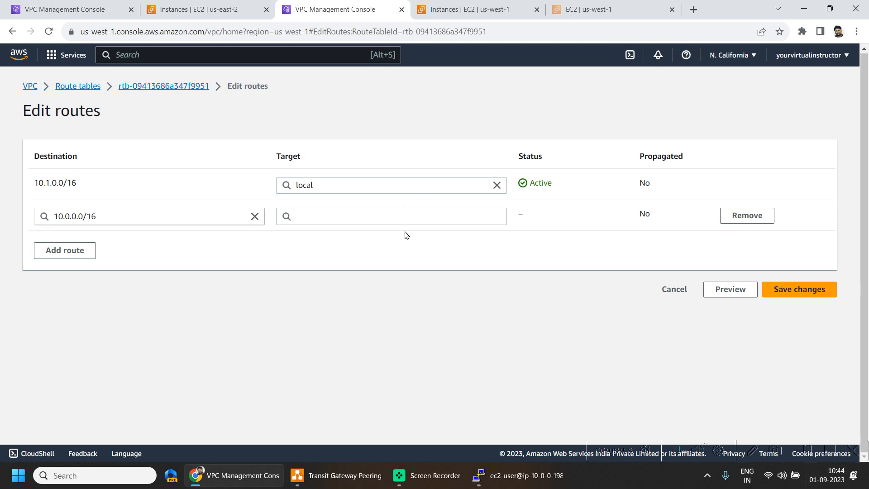
left_click(405, 215)
type("tran")
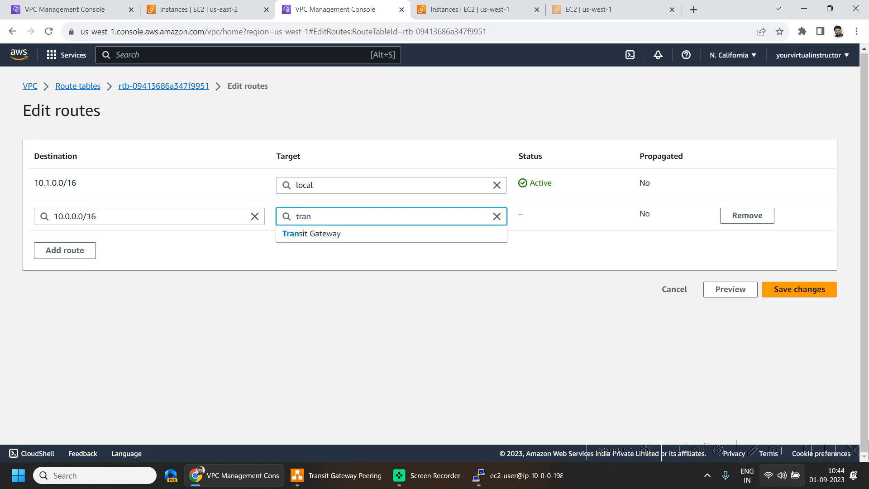
left_click(342, 238)
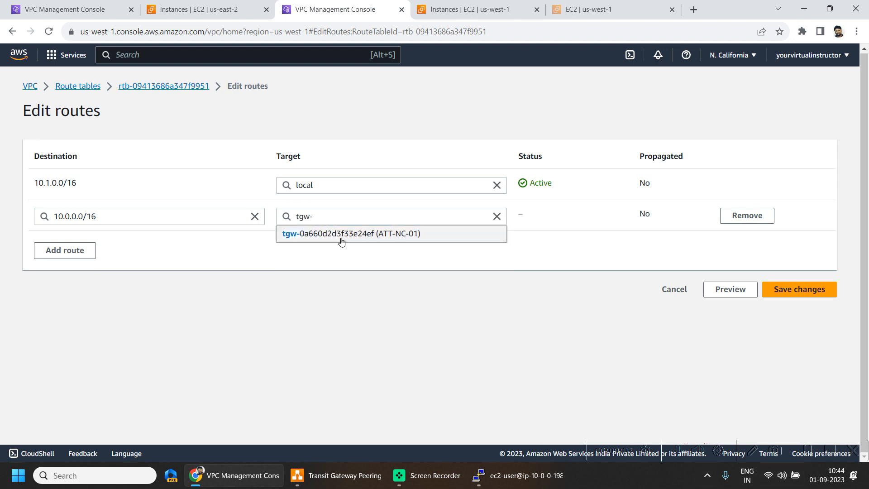
left_click(340, 240)
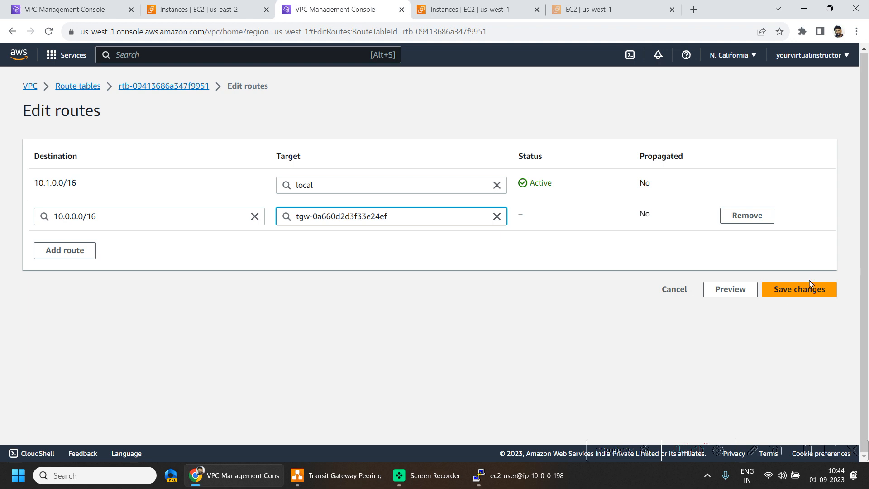
left_click(799, 289)
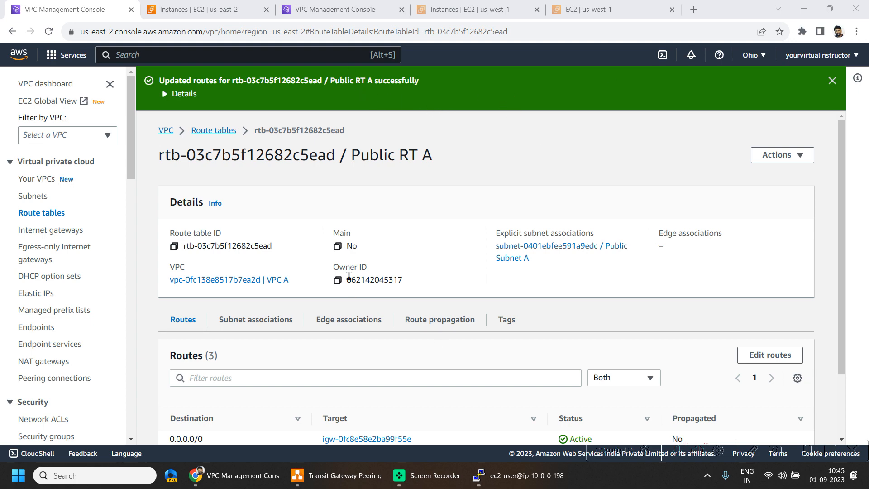
Switch to the Transit Gateway Peering diagram in draw.io, examine the North California security group, and return to the Ohio VPC console
left_click(336, 475)
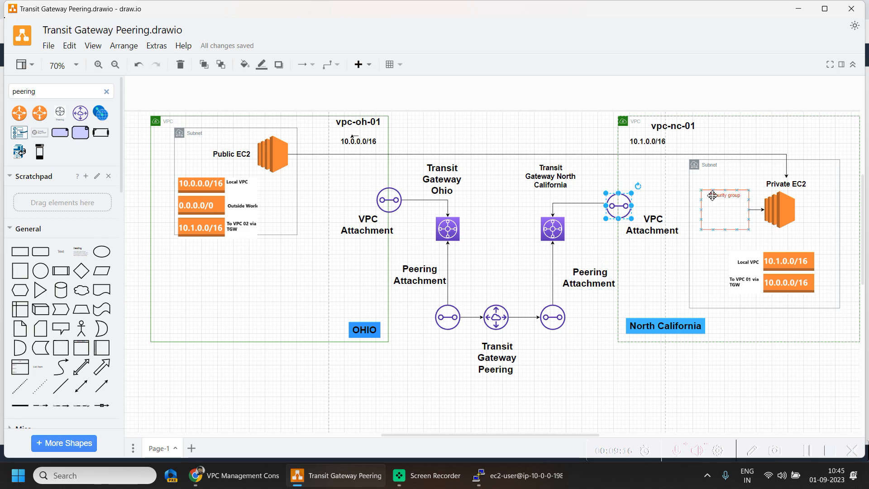
left_click(713, 195)
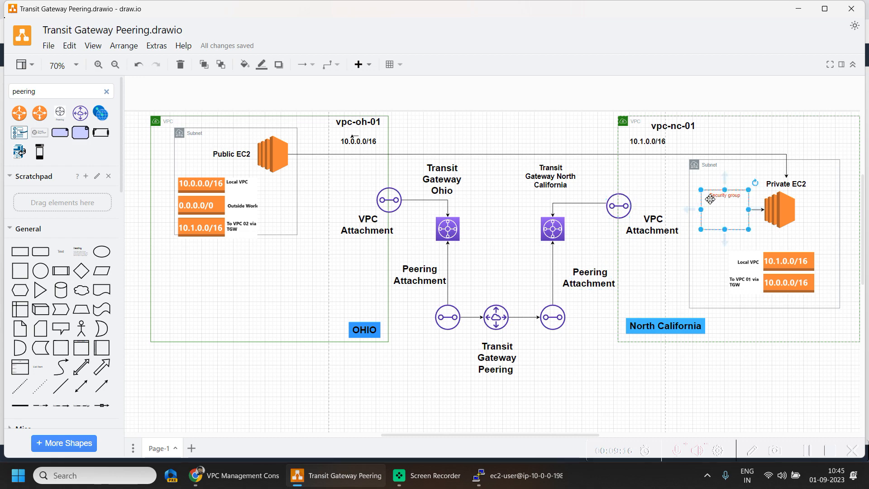
left_click(800, 8)
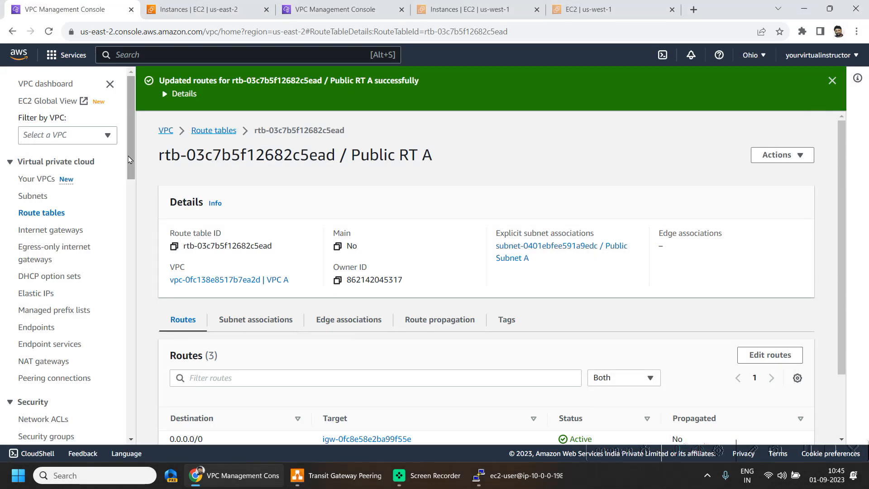
Start a new transit gateway attachment in Ohio and name it ATT-PEER-OH-01
scroll(78, 231, "down", 10)
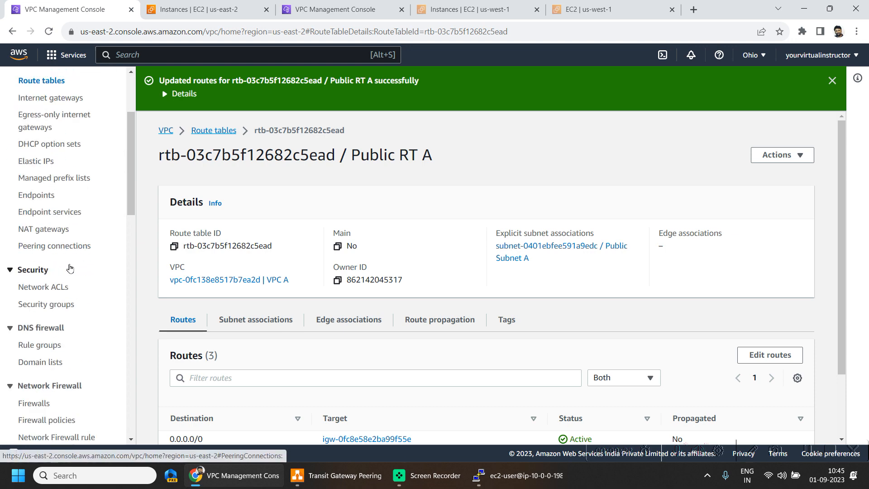
scroll(60, 312, "down", 6)
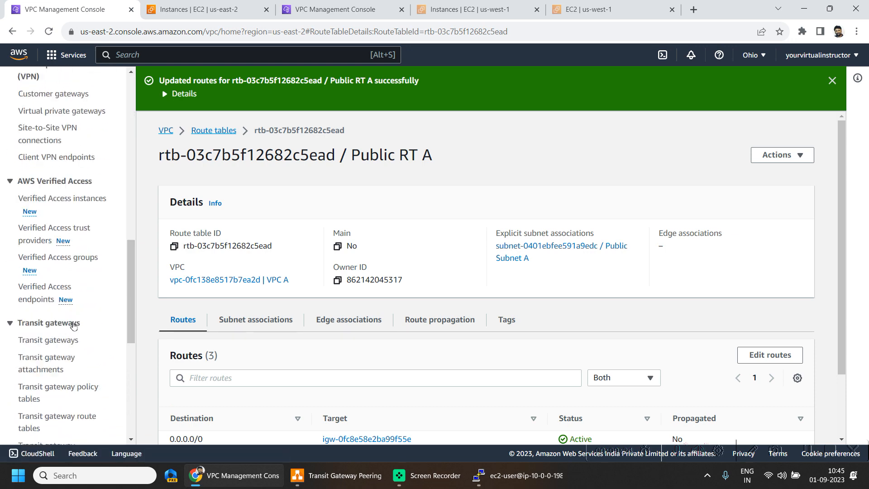
scroll(77, 346, "up", 1)
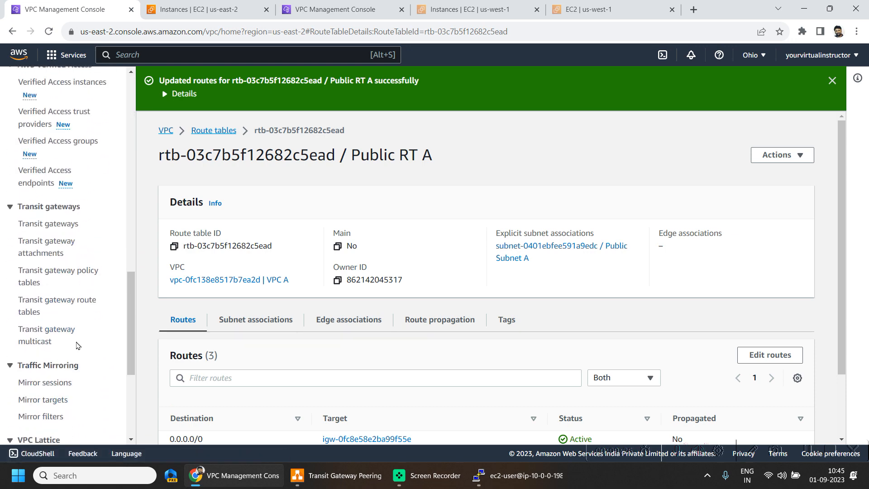
left_click(61, 258)
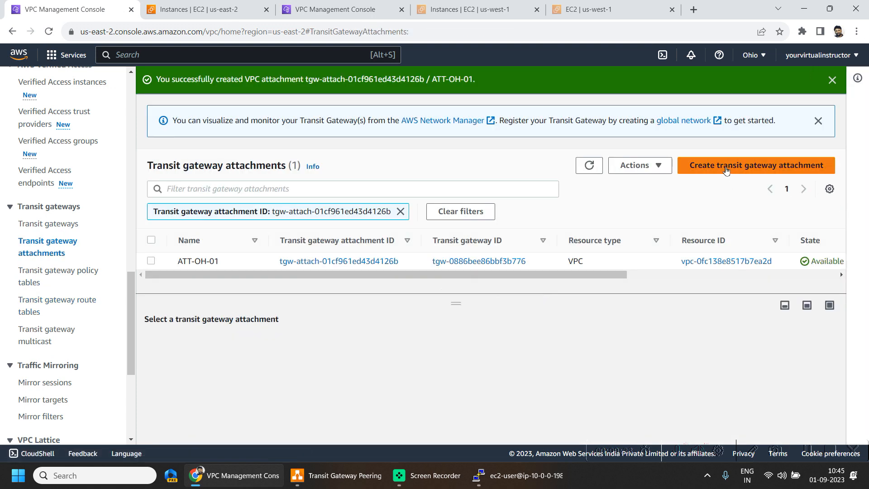
left_click(726, 168)
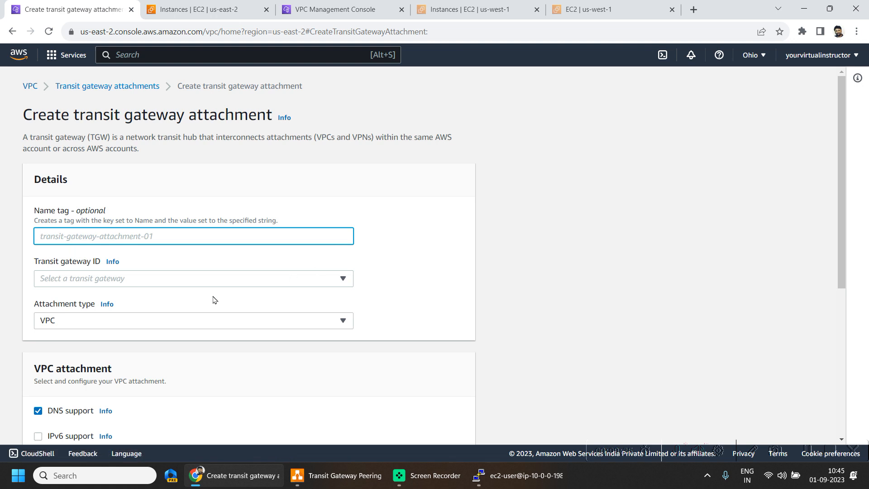
left_click(86, 231)
type("ATT-PEER")
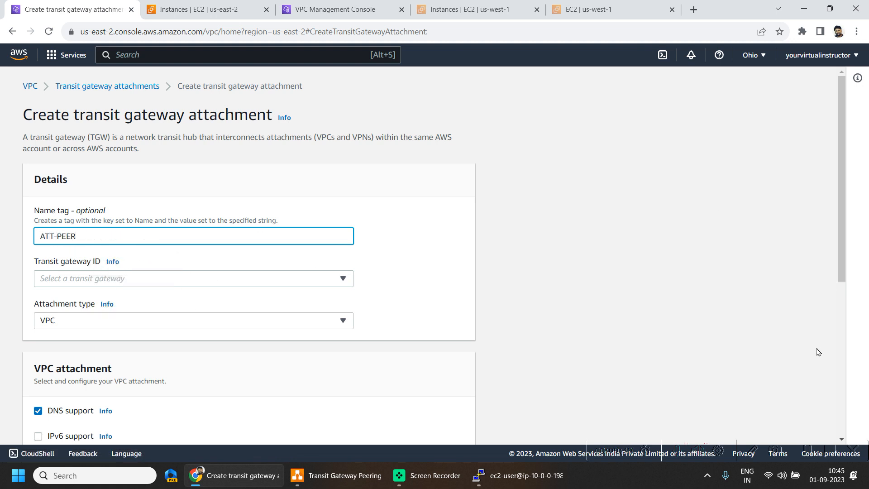
type("-OH0")
Select transit gateway tgw-0886bee86bbf3b776 (trgw-oh-01) for the attachment and set its attachment type to Peering Connection
left_click(148, 283)
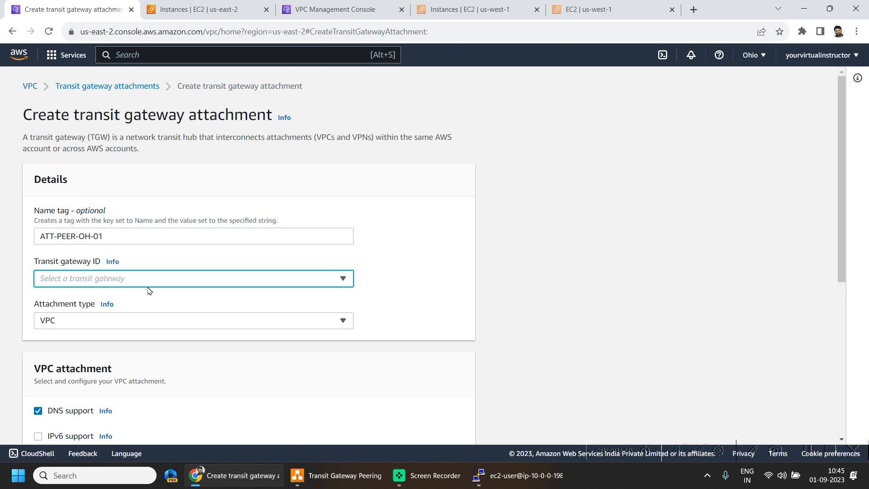
left_click(136, 312)
left_click(93, 323)
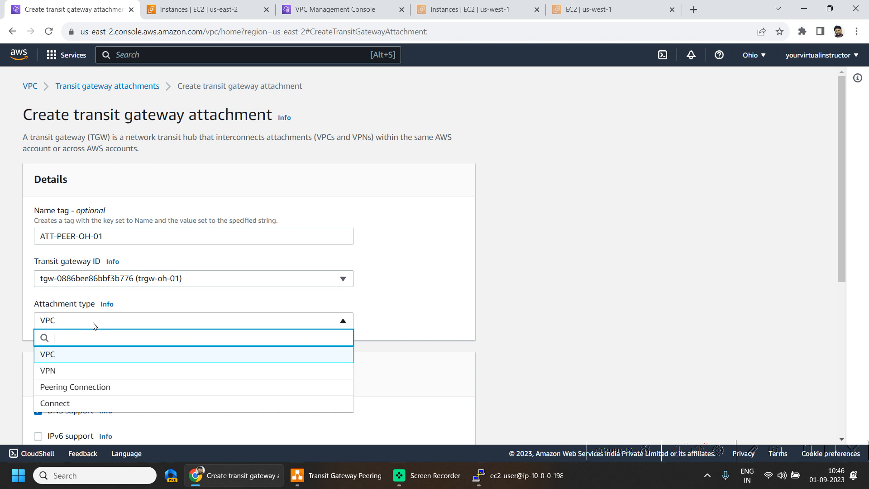
left_click(93, 402)
scroll(497, 303, "down", 2)
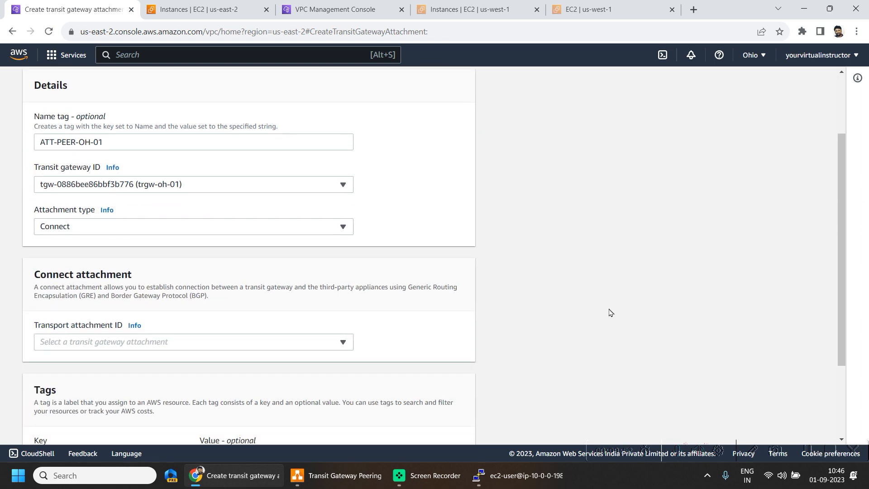
left_click(90, 246)
left_click(80, 316)
scroll(298, 327, "down", 5)
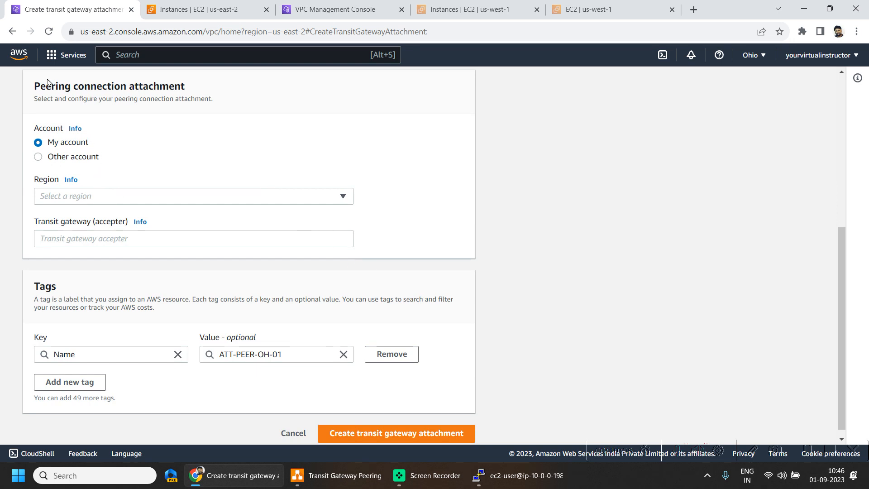
Set the peering connection's region to US West (N. California) (us-west-1)
left_click_drag(32, 90, 222, 89)
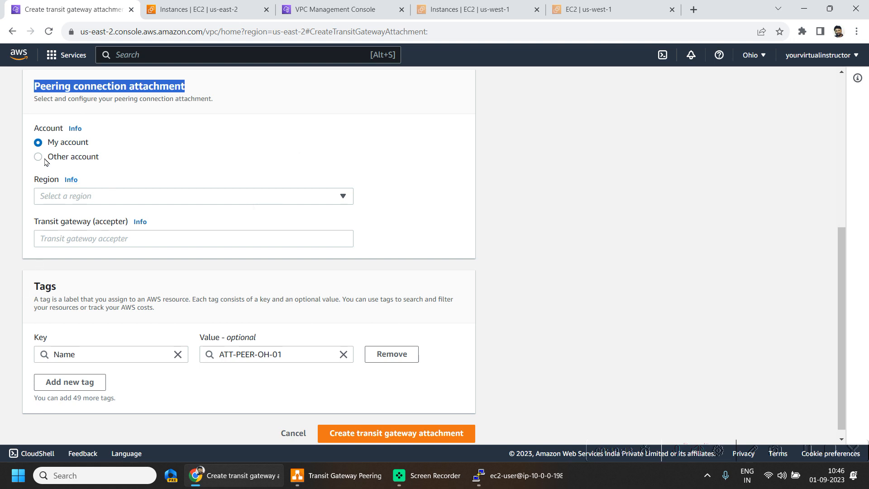
left_click(117, 201)
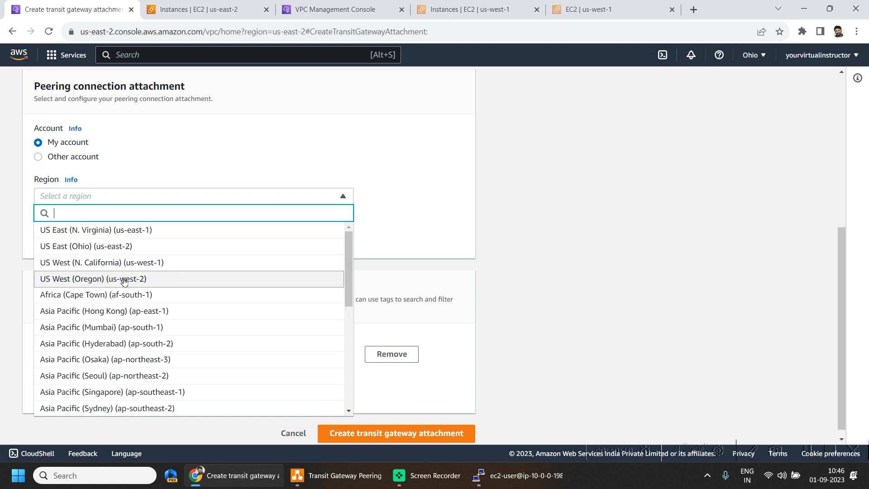
left_click(116, 263)
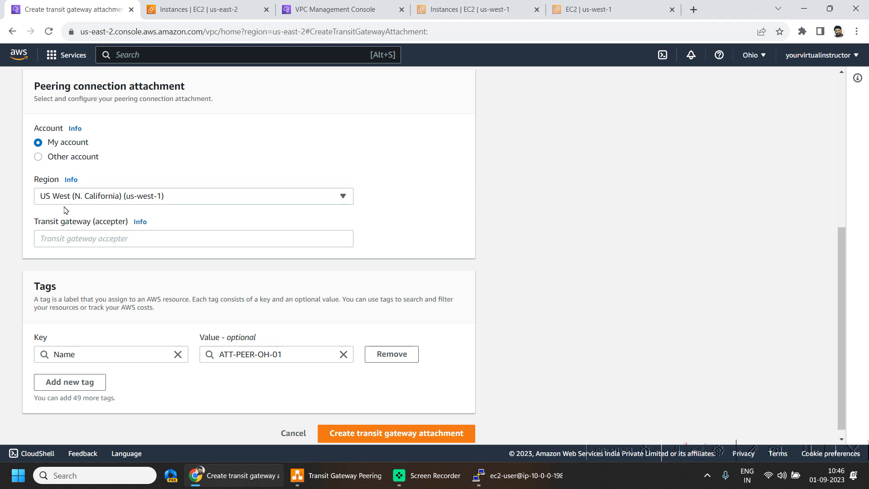
Open the transit gateways in North California and copy the transit gateway ID of trgw-nc-01
left_click(321, 10)
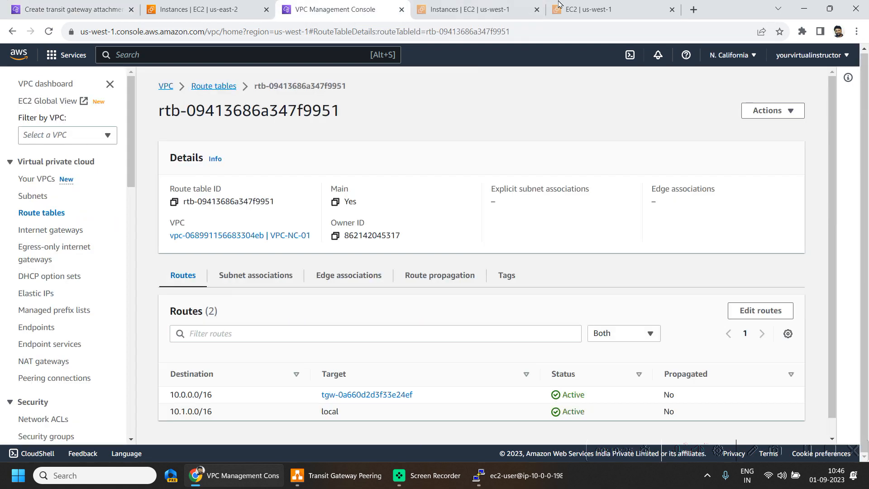
scroll(79, 299, "down", 3)
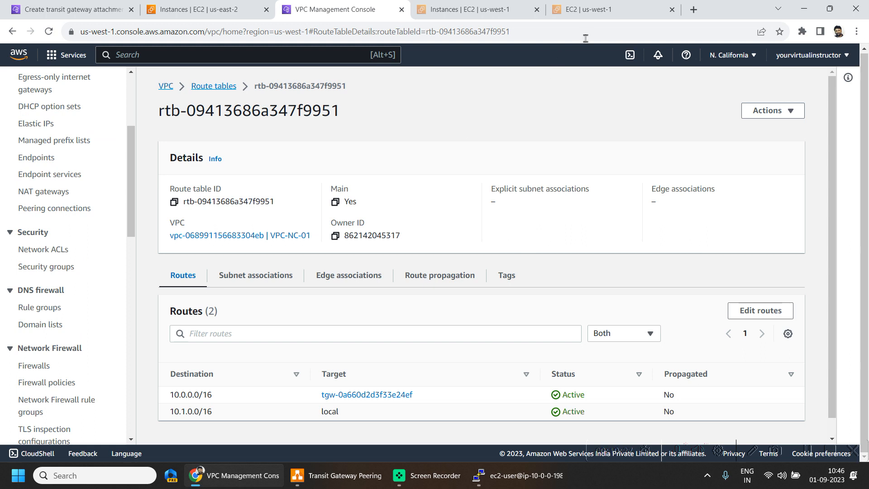
scroll(84, 255, "down", 1)
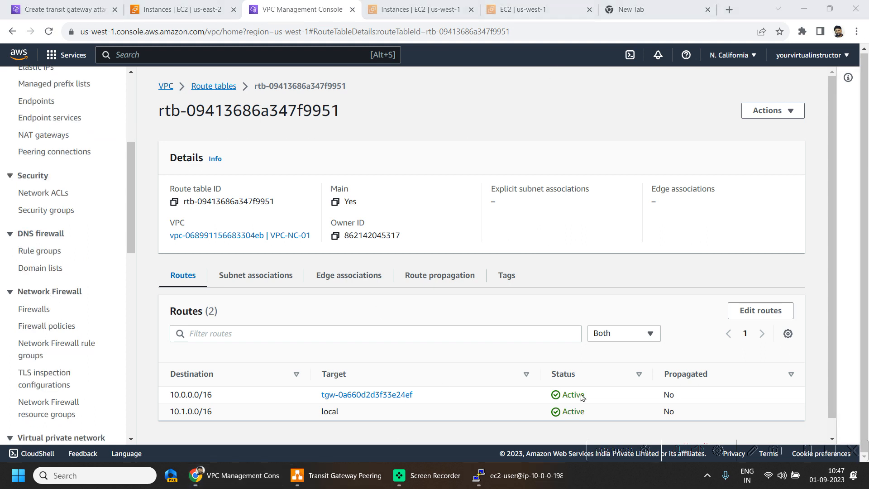
scroll(84, 254, "down", 7)
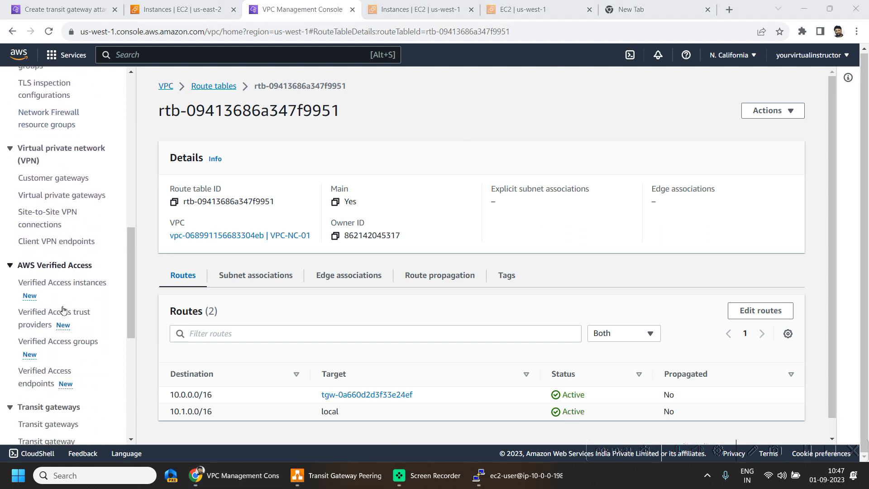
scroll(63, 320, "down", 1)
left_click(57, 248)
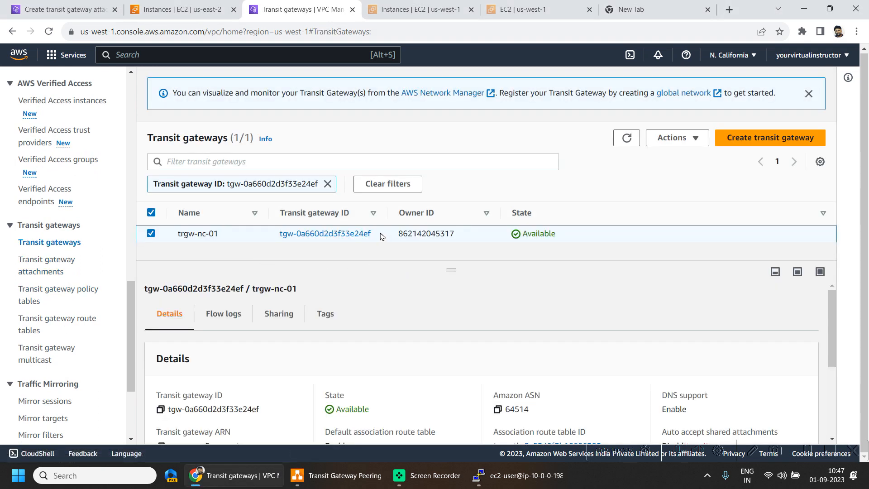
left_click_drag(384, 234, 278, 243)
key("ctrl+c")
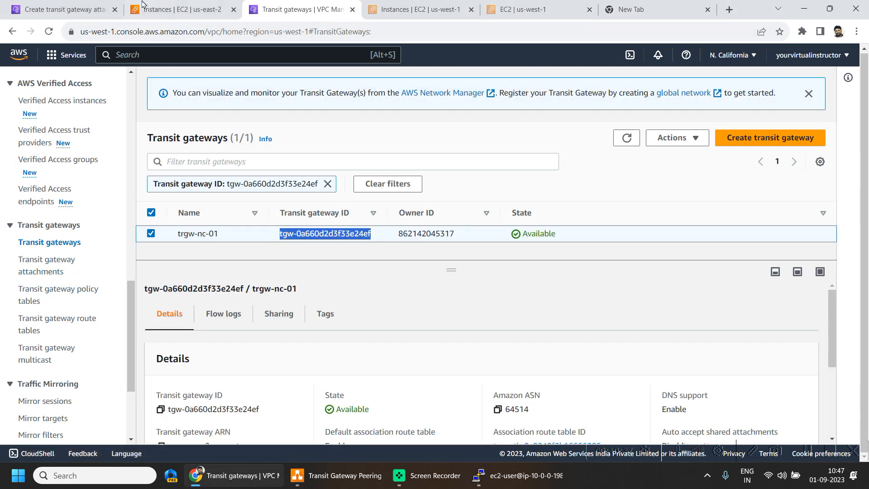
Enter tgw-0a660d2d3f33e24ef as the accepter transit gateway in the Ohio form and create the peering attachment
left_click(142, 4)
left_click(68, 9)
left_click(146, 237)
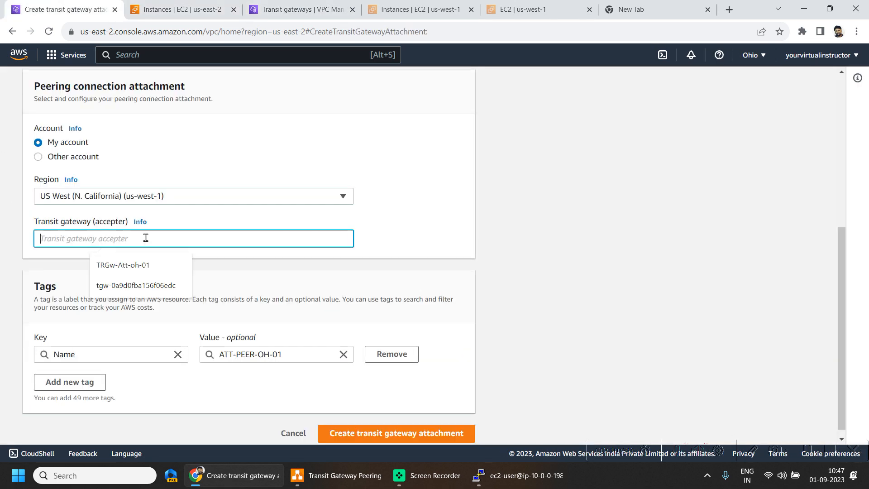
key("ctrl+v")
left_click(507, 267)
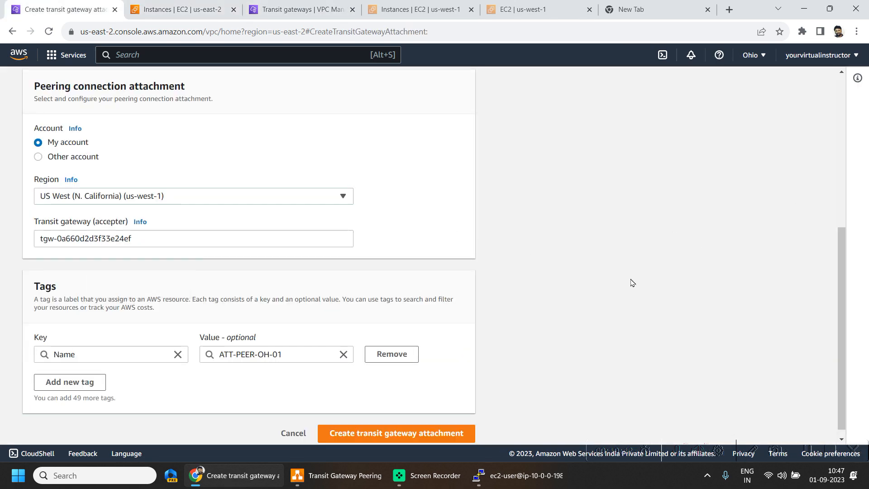
scroll(496, 276, "up", 3)
scroll(454, 313, "down", 2)
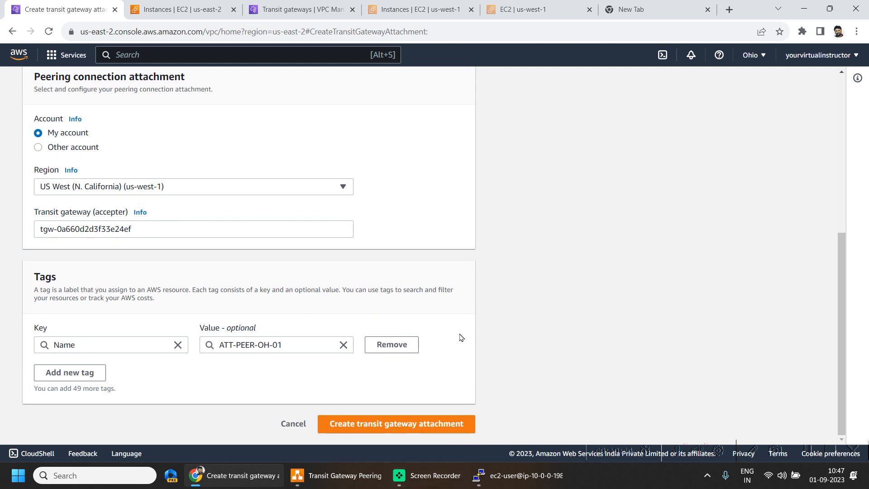
left_click(419, 421)
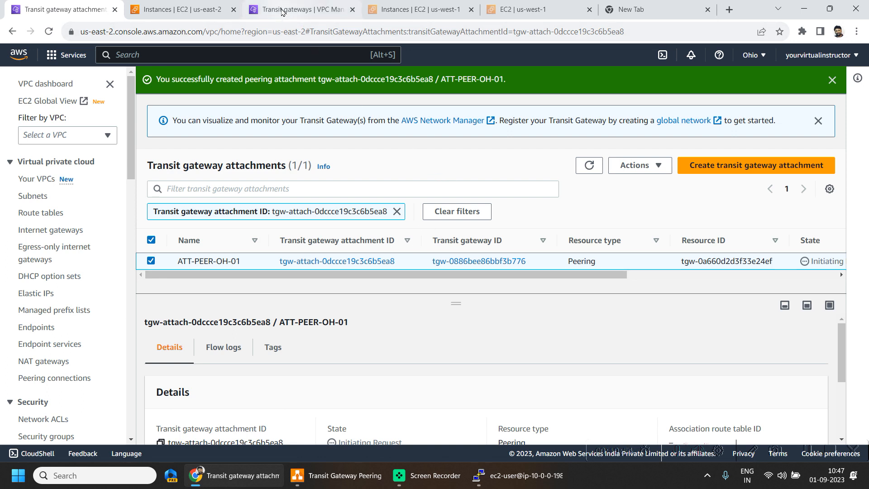
Open North California's transit gateway attachments, then check the state of the ATT-PEER-OH-01 attachment in Ohio
left_click(285, 10)
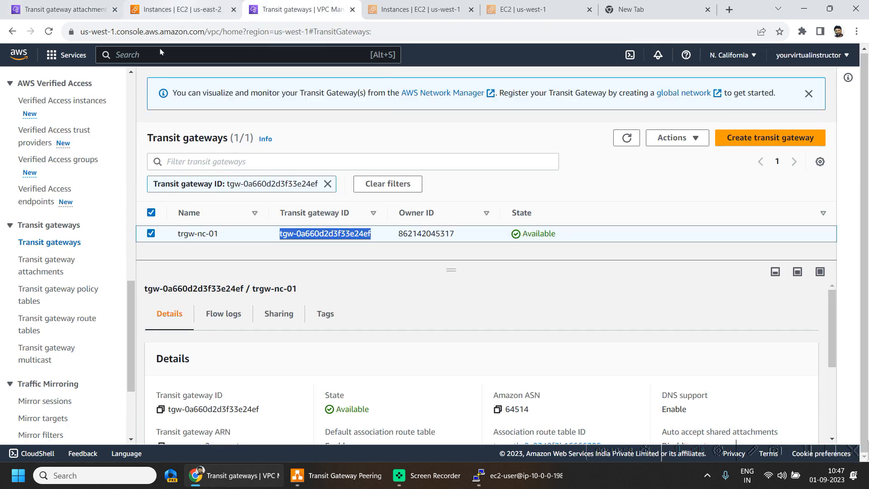
left_click(54, 260)
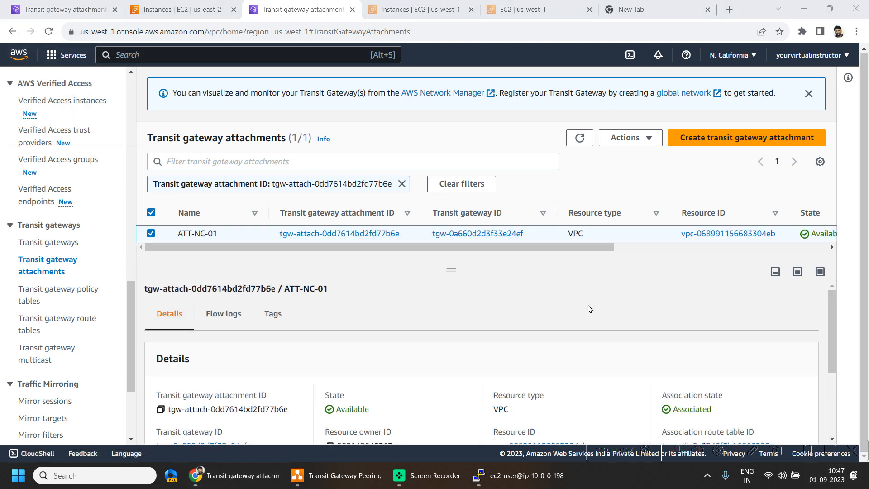
left_click(84, 6)
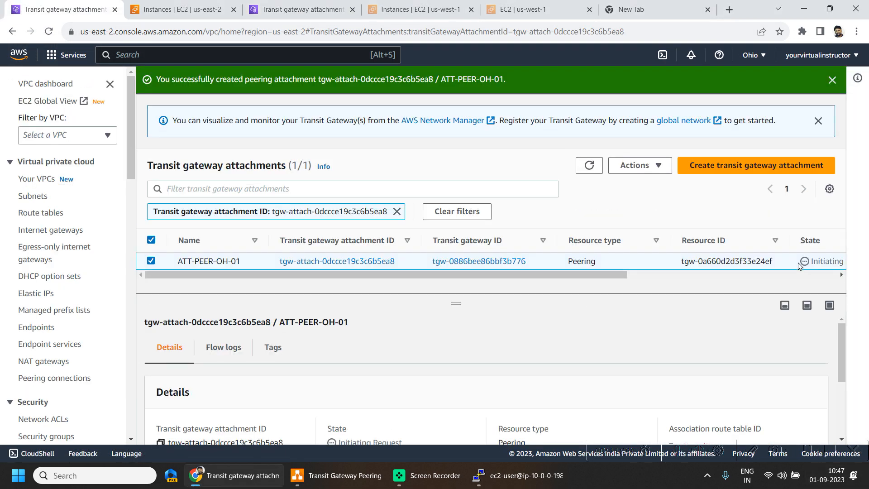
left_click_drag(810, 261, 839, 262)
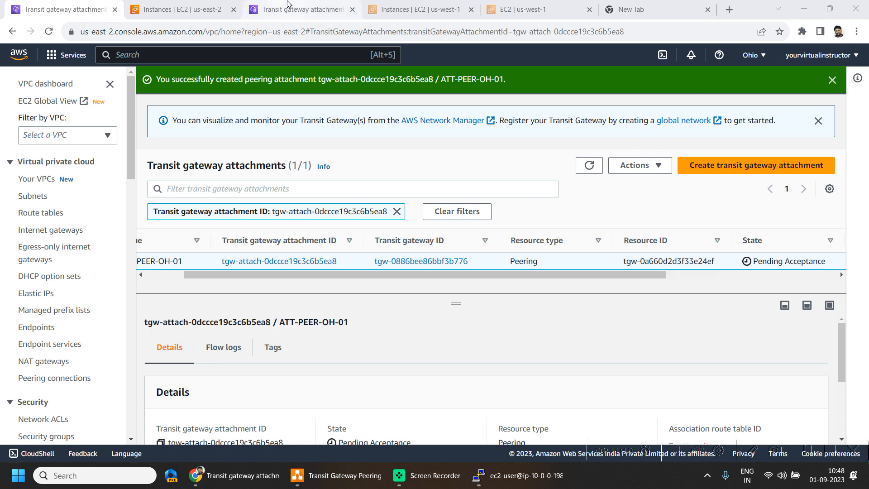
Refresh the North California transit gateway attachments and accept the peering attachment tgw-attach-0dccce19c3c6b5ea8
left_click(282, 5)
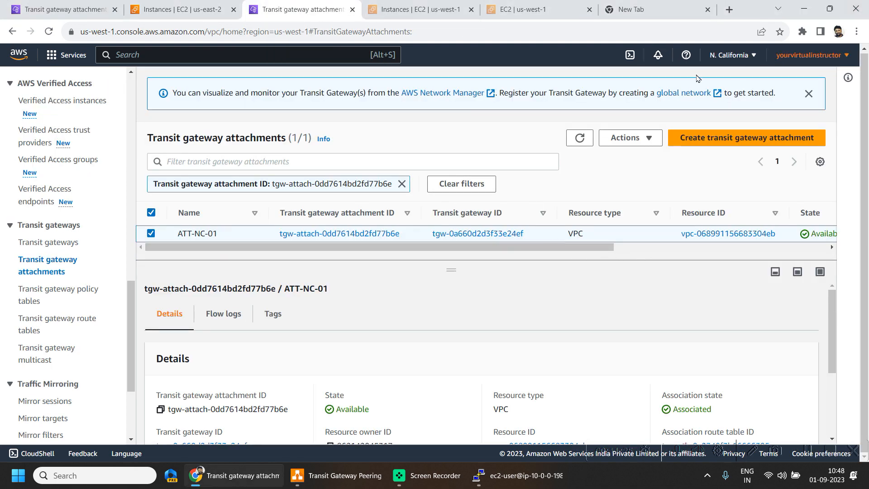
left_click(579, 137)
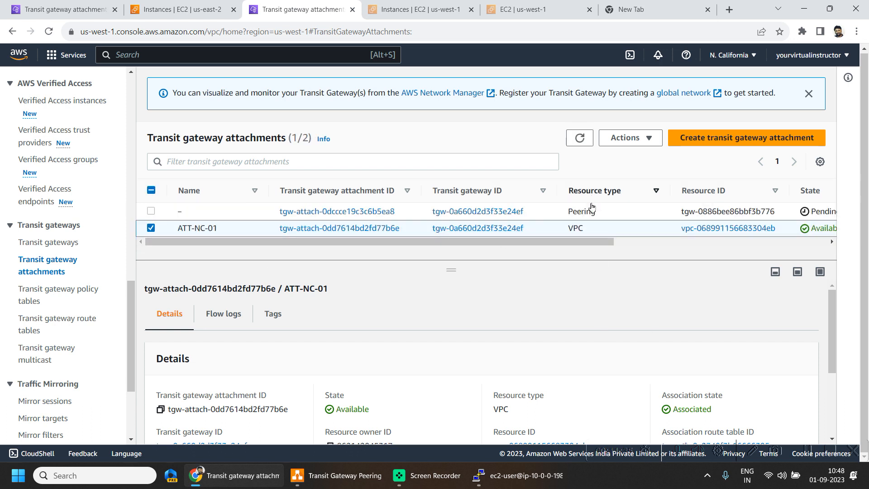
left_click_drag(572, 208, 596, 212)
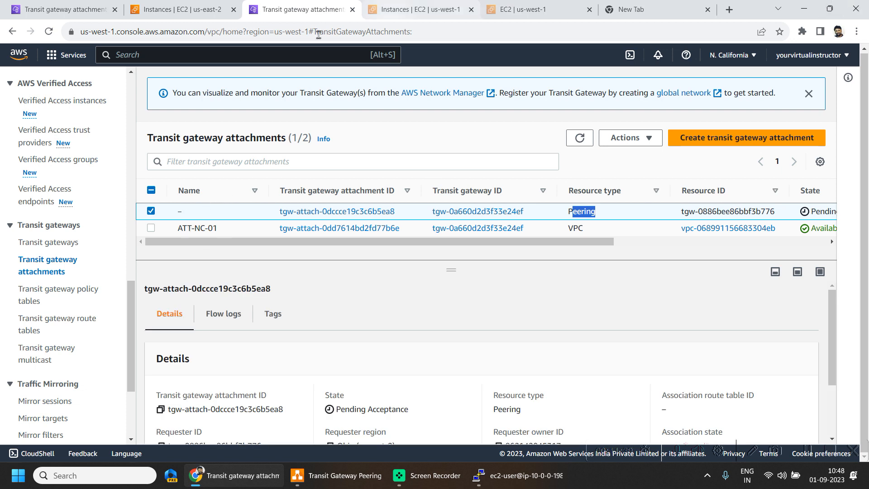
left_click(613, 147)
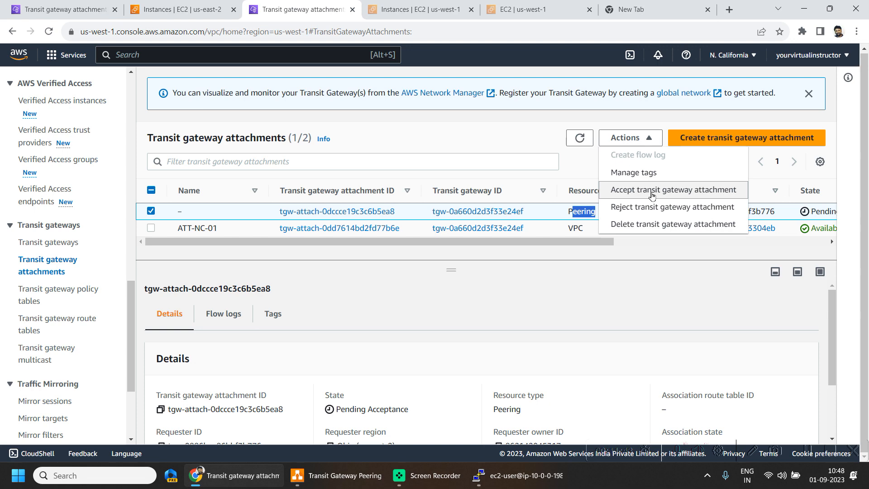
left_click(652, 195)
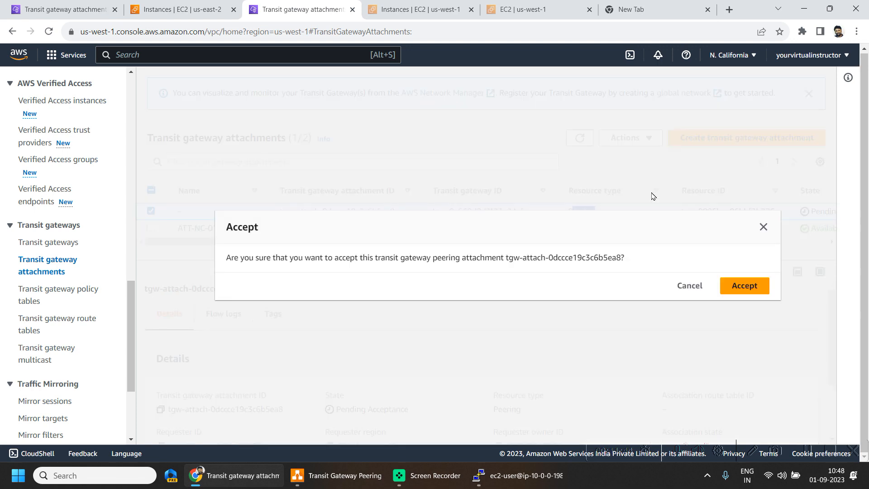
left_click(753, 288)
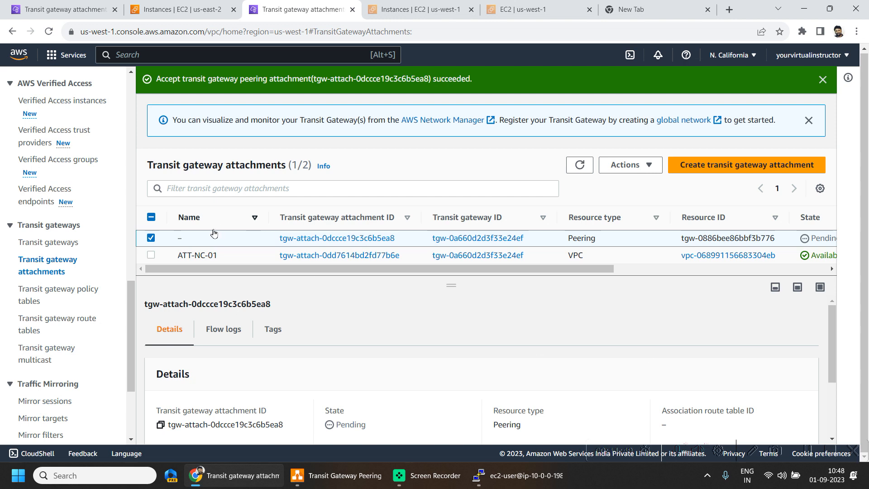
Name the accepted peering attachment in North California ATT-PEER-NC-01 and save the name
mouse_move(203, 238)
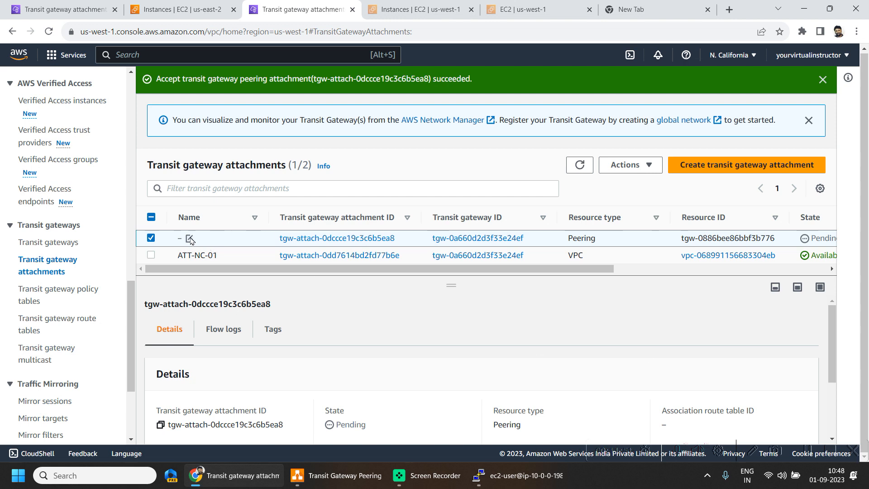
left_click(189, 238)
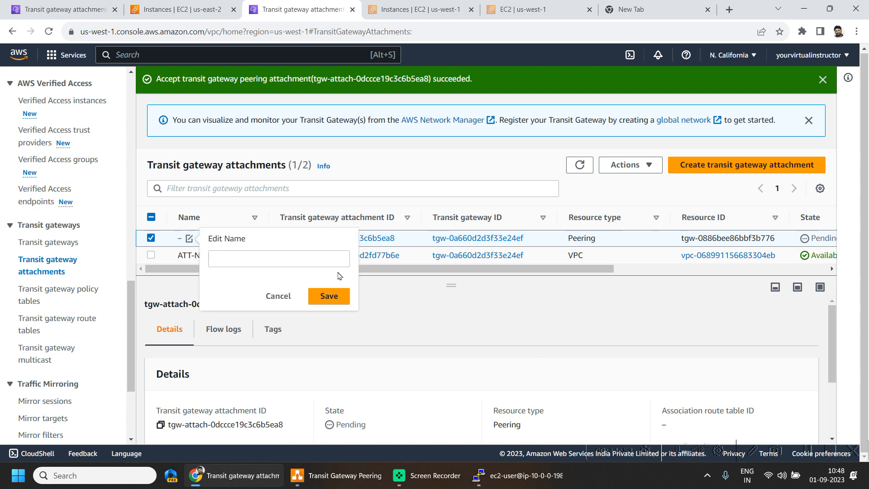
left_click(421, 9)
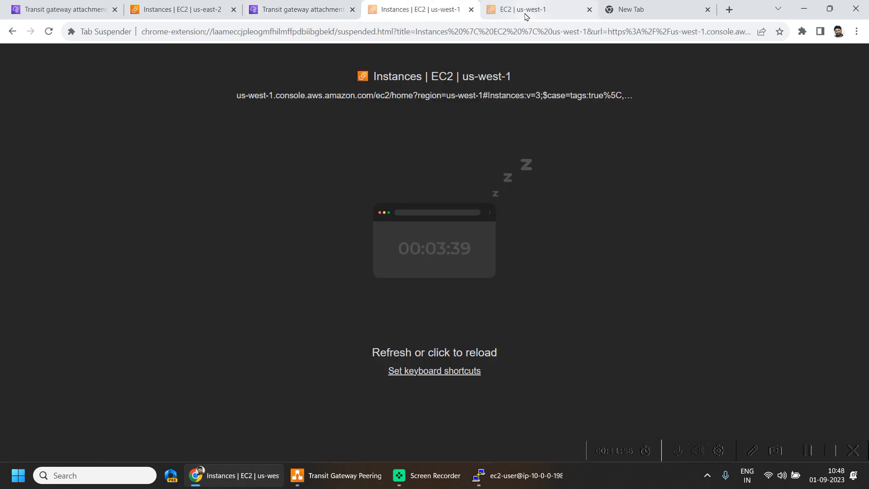
left_click(534, 9)
left_click(650, 9)
left_click(294, 9)
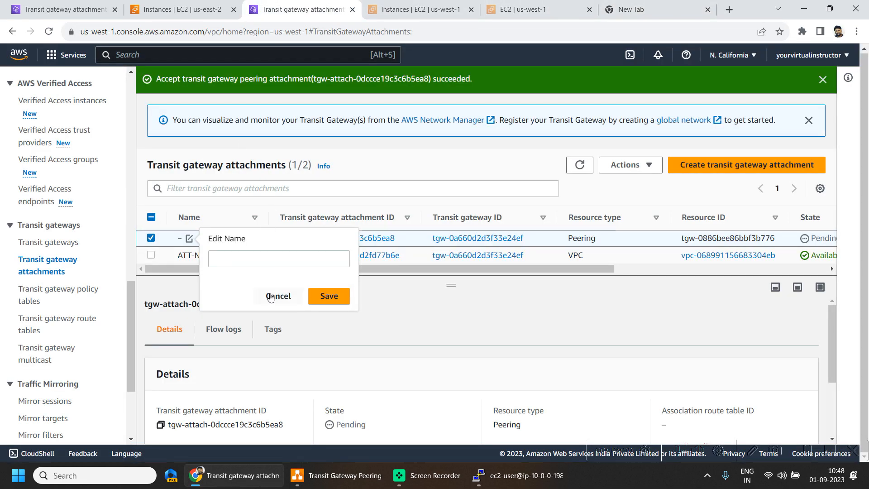
left_click(260, 262)
type("ATT-PEER-OH-01")
left_click(263, 259)
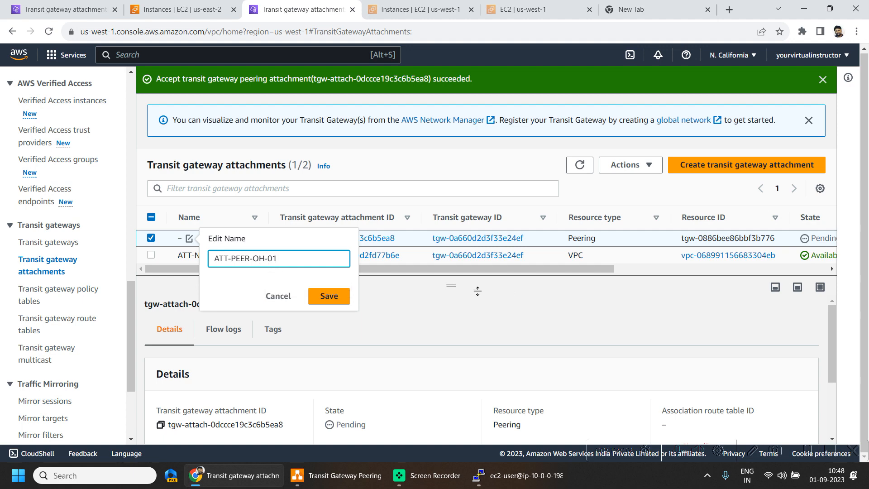
key("BackSpace")
key("BackSpace")
type("NC")
left_click(321, 305)
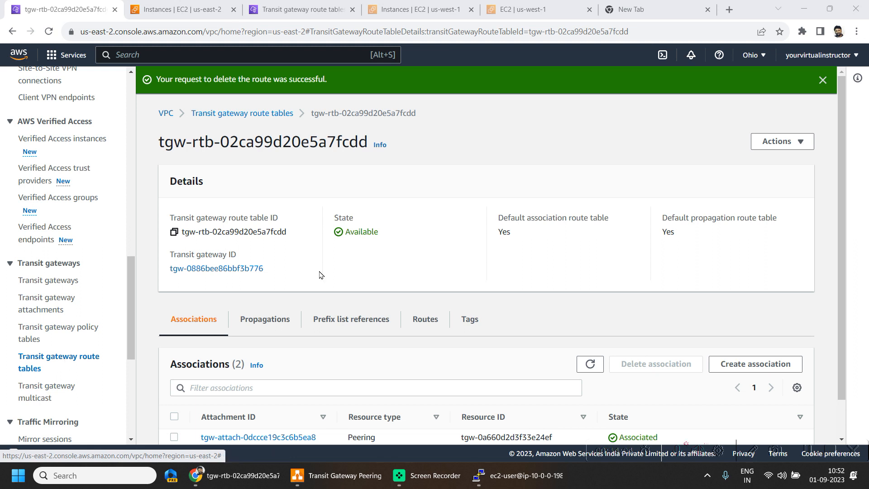
Return to the Ohio transit gateway route tables list and check the route table's associations for the peering attachment
left_click(262, 116)
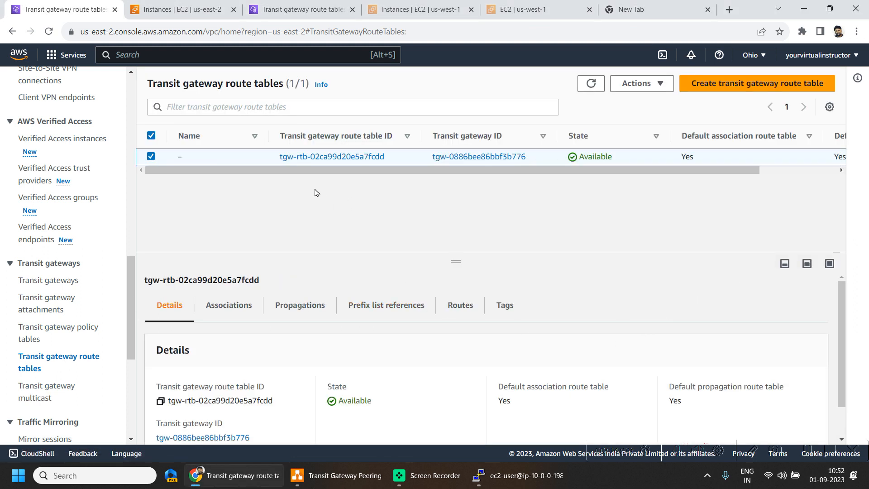
scroll(361, 304, "down", 1)
scroll(235, 312, "up", 1)
left_click(230, 306)
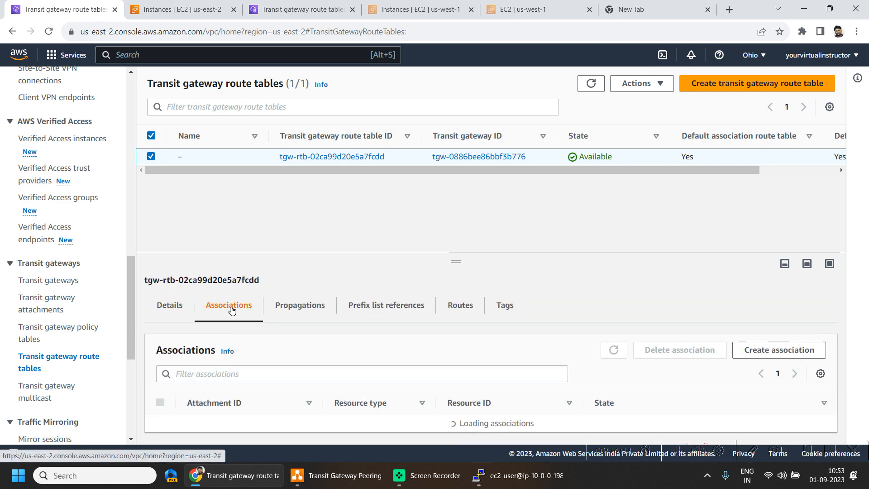
scroll(361, 360, "down", 1)
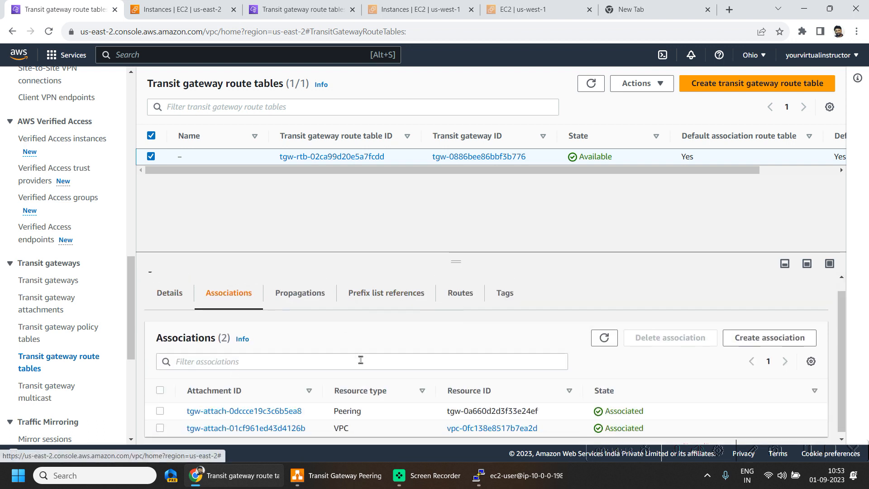
scroll(330, 412, "down", 1)
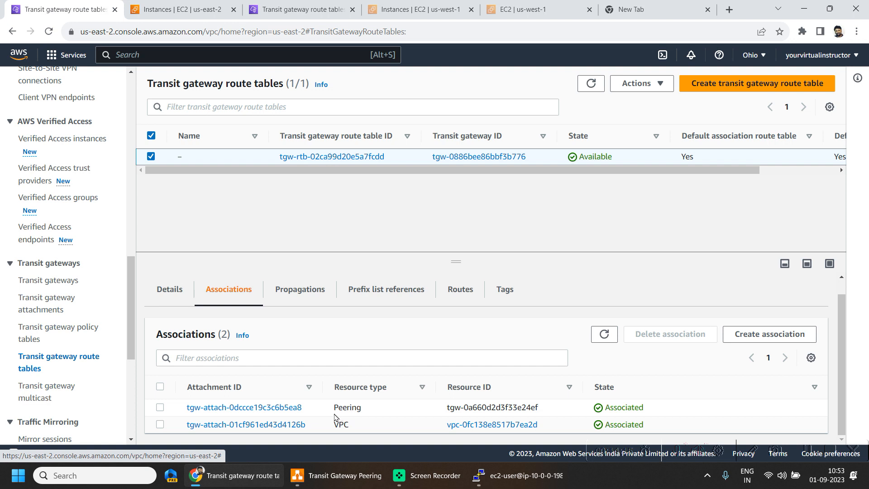
left_click_drag(335, 408, 351, 408)
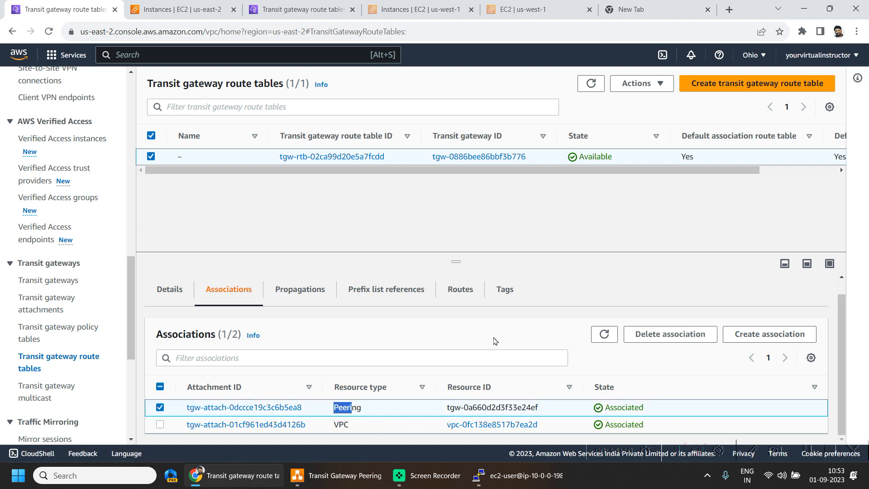
Create an active static route for 10.1.0.0/16 through the ATT-PEER-OH-01 attachment in the Ohio transit gateway route table
left_click(463, 291)
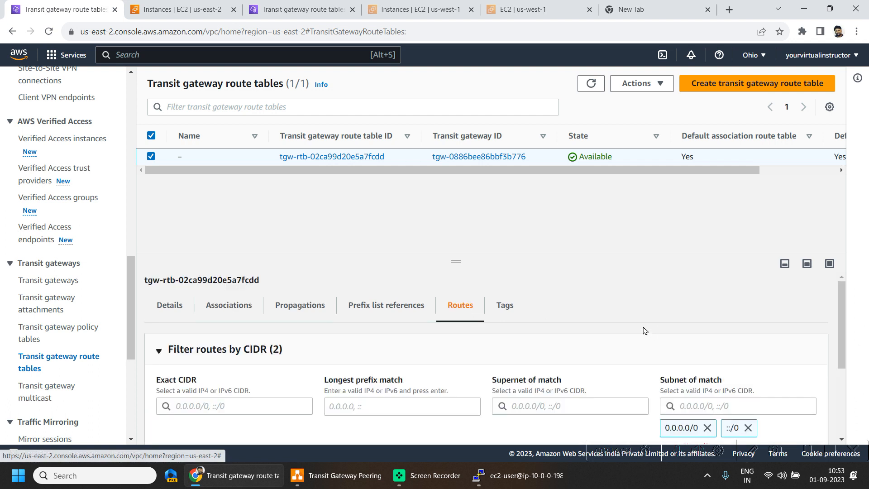
scroll(645, 328, "down", 3)
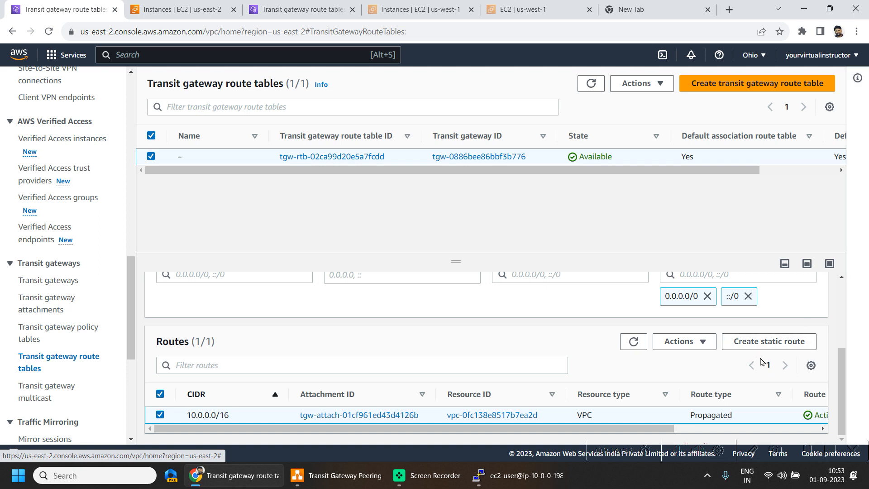
left_click(763, 343)
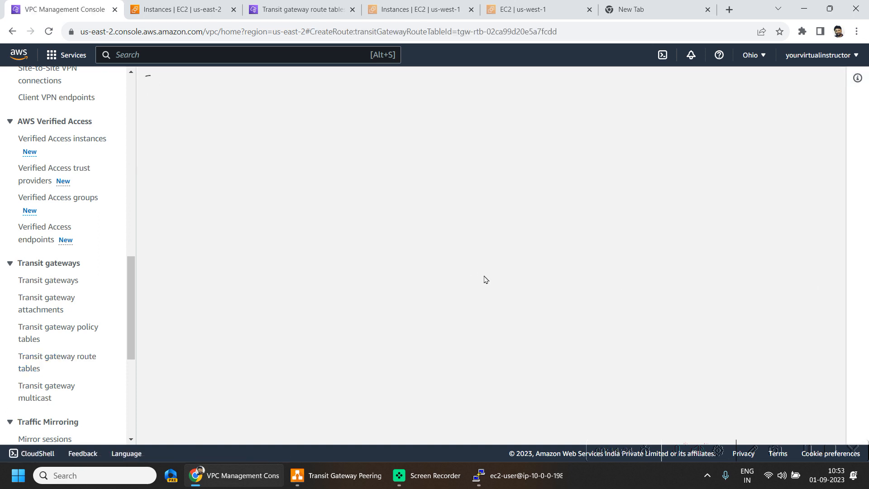
left_click(133, 290)
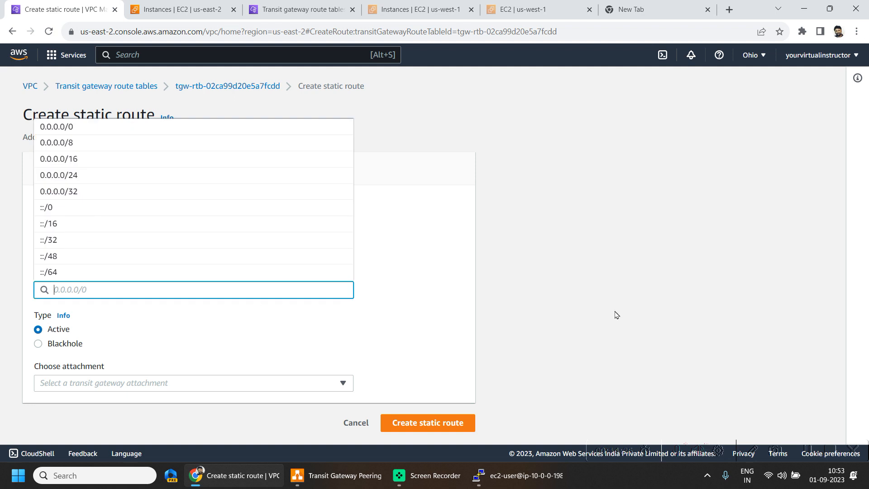
type("10.1.")
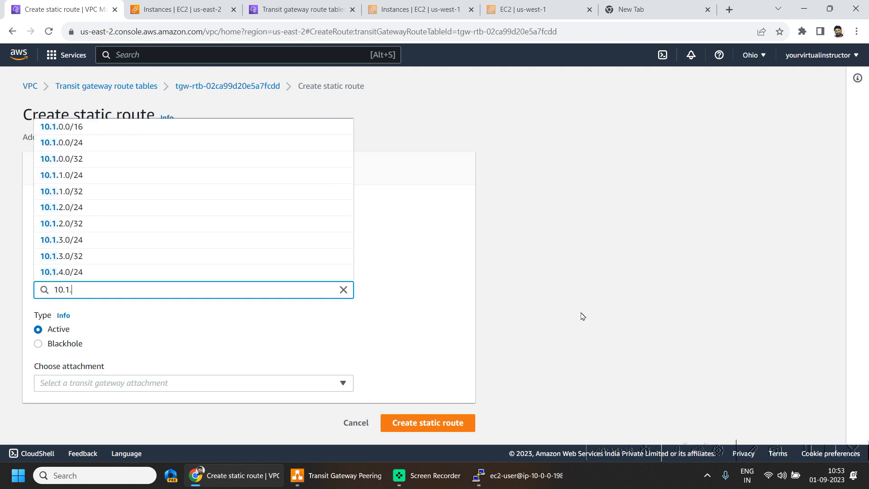
type("0")
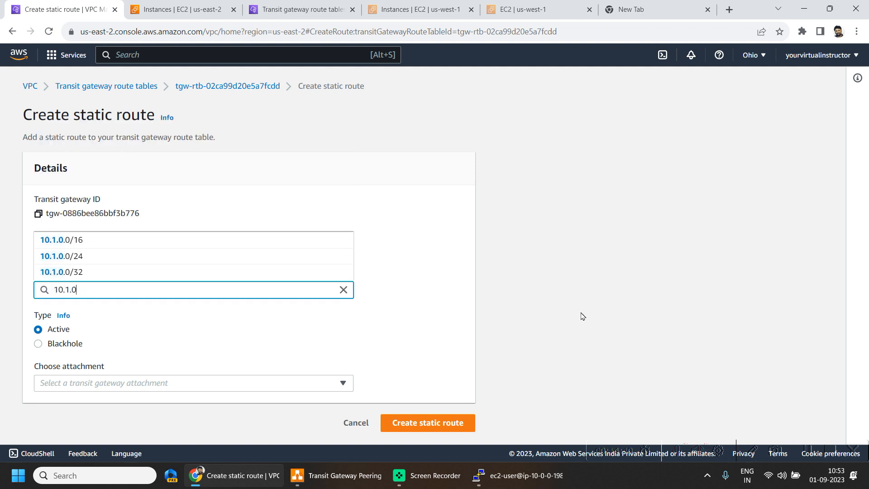
left_click(115, 239)
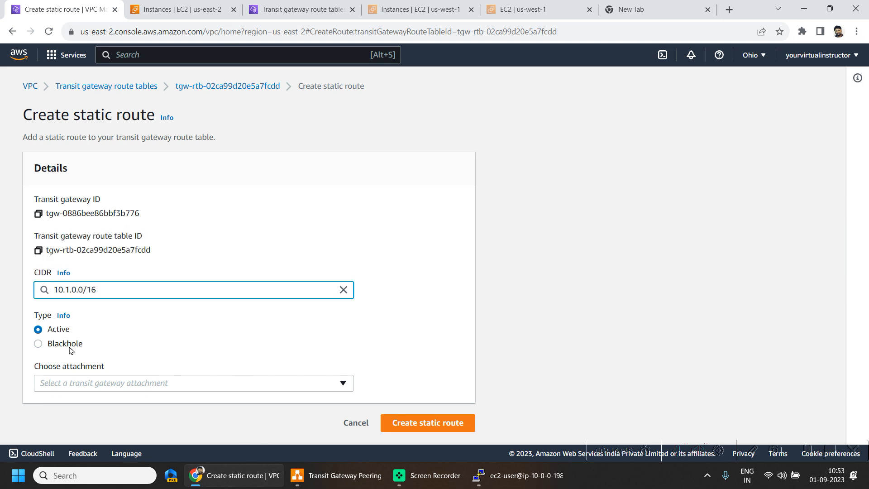
left_click(156, 383)
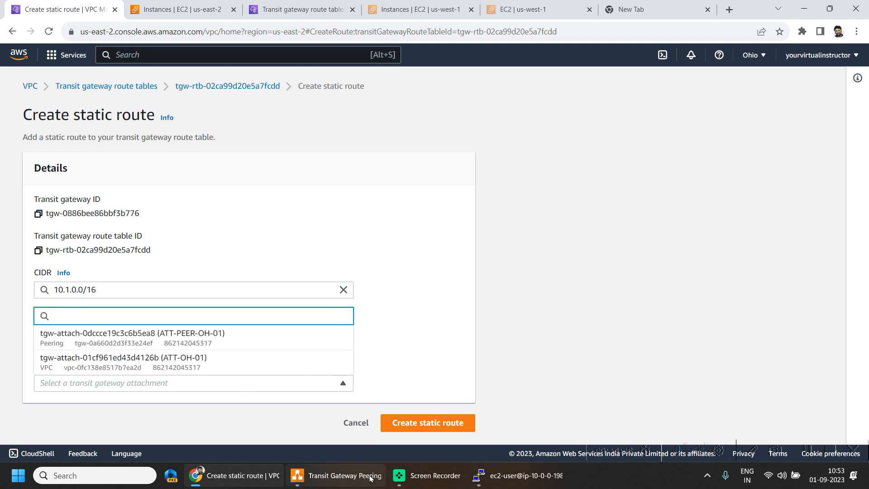
left_click(238, 340)
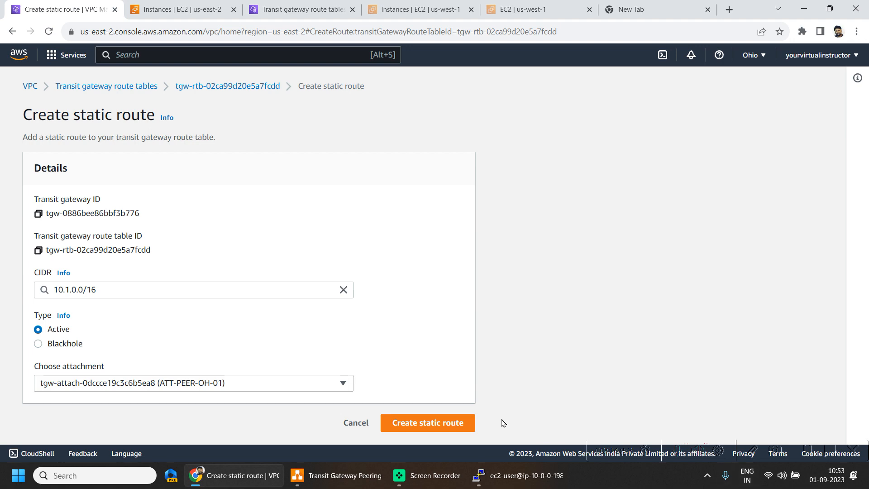
left_click(460, 427)
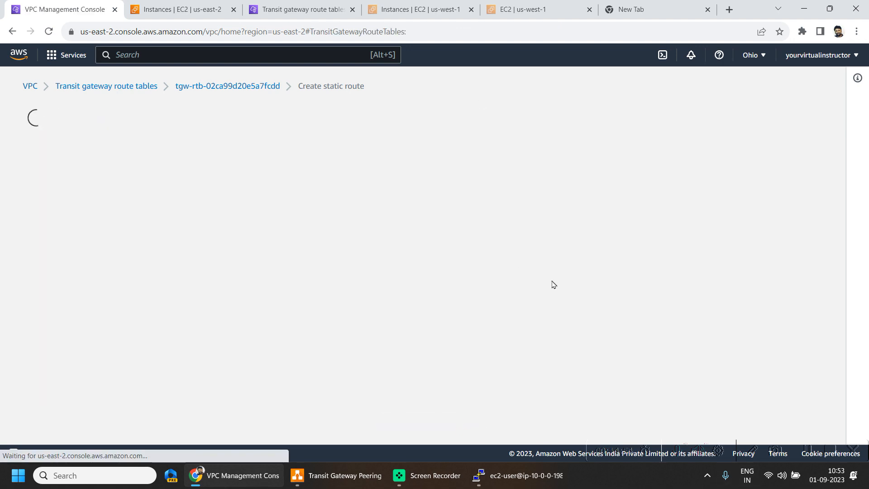
Check the VPC and peering associations of the North California transit gateway route table
left_click(305, 8)
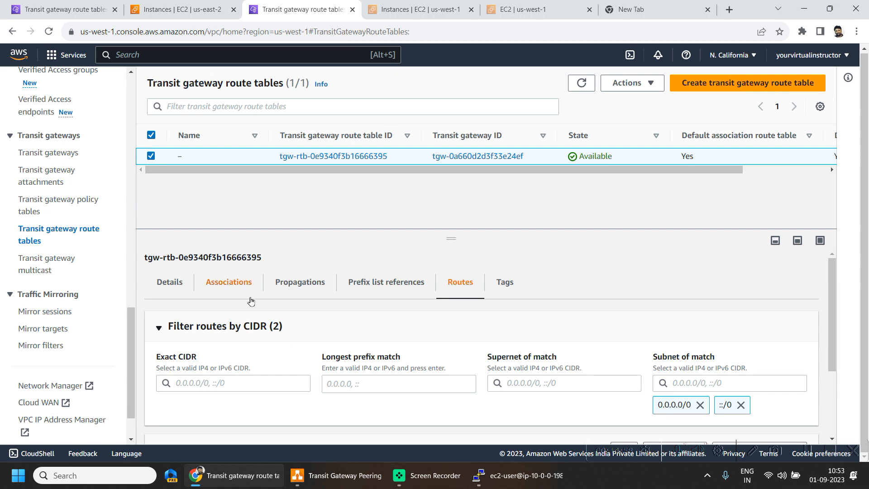
left_click(233, 284)
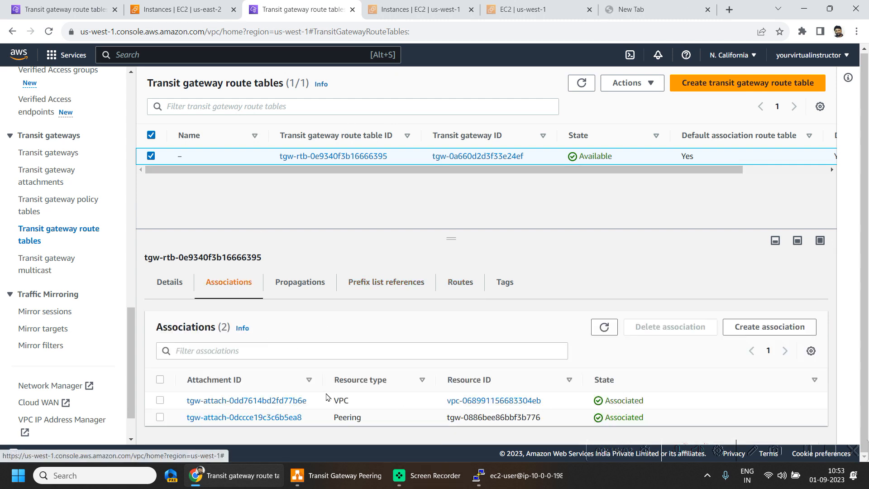
left_click_drag(326, 397, 372, 417)
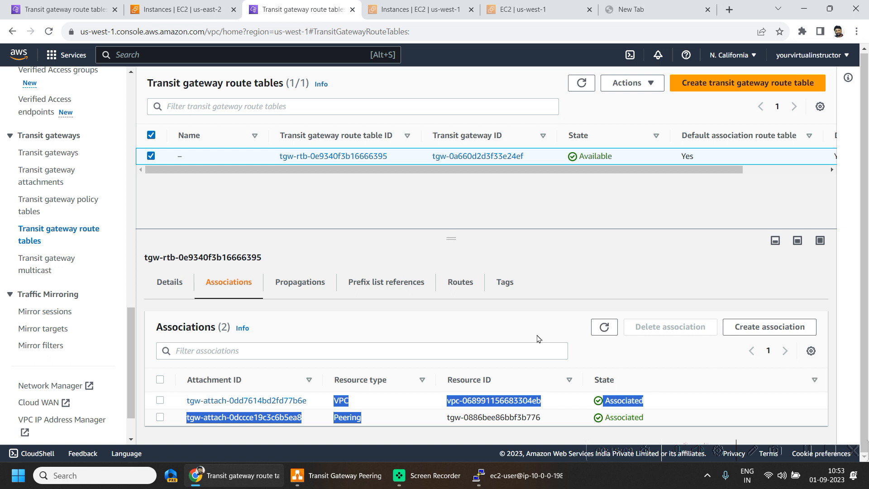
Create an active static route for 10.0.0.0/16 through the ATT-PEER-NC-01 attachment in the North California transit gateway route table
left_click(459, 285)
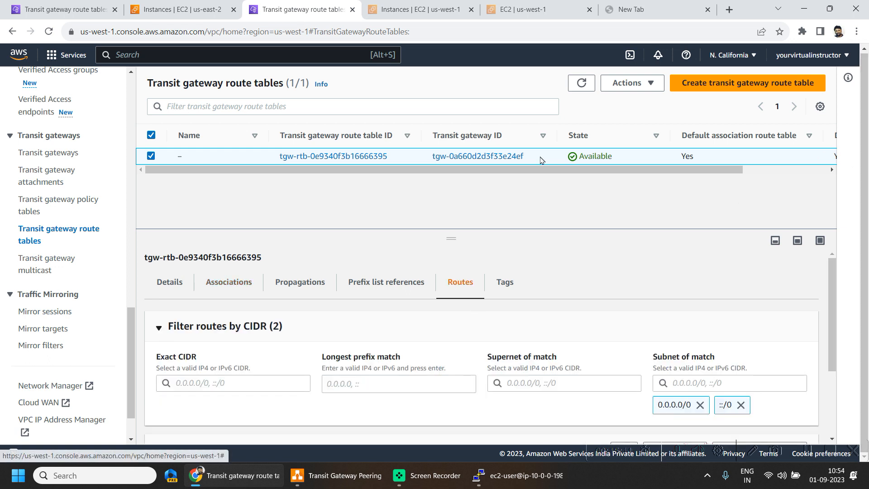
scroll(622, 354, "down", 3)
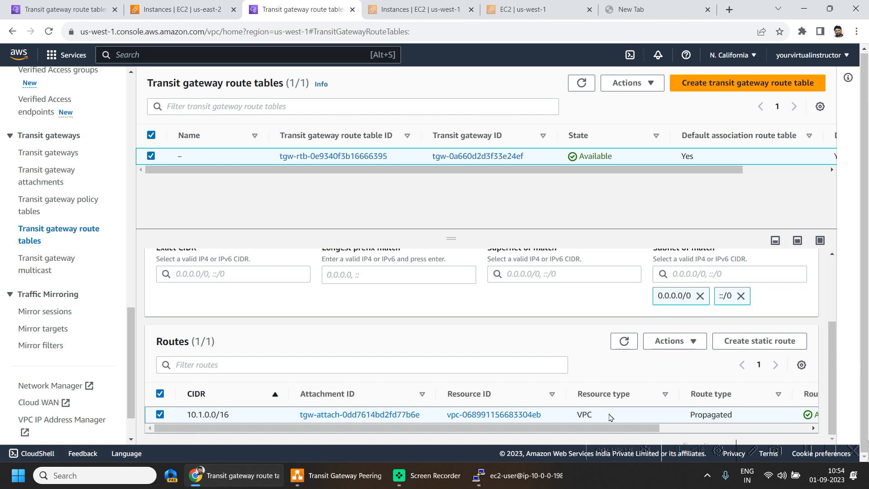
left_click(770, 342)
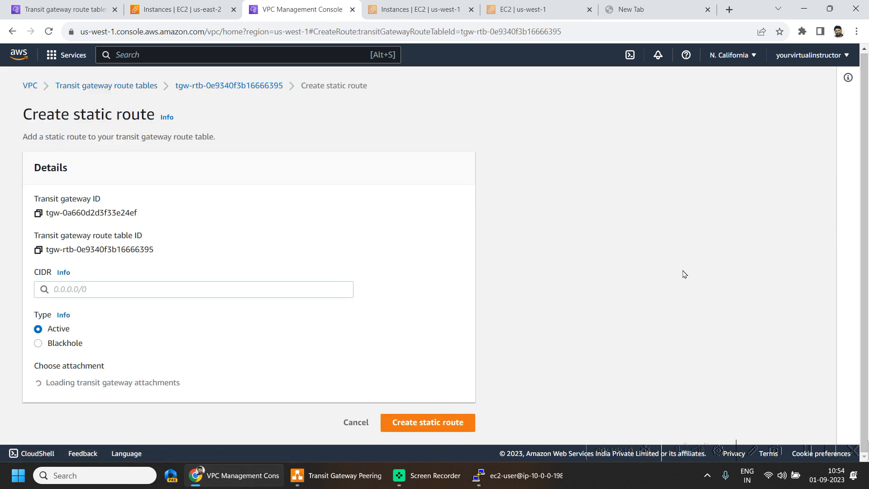
left_click(137, 289)
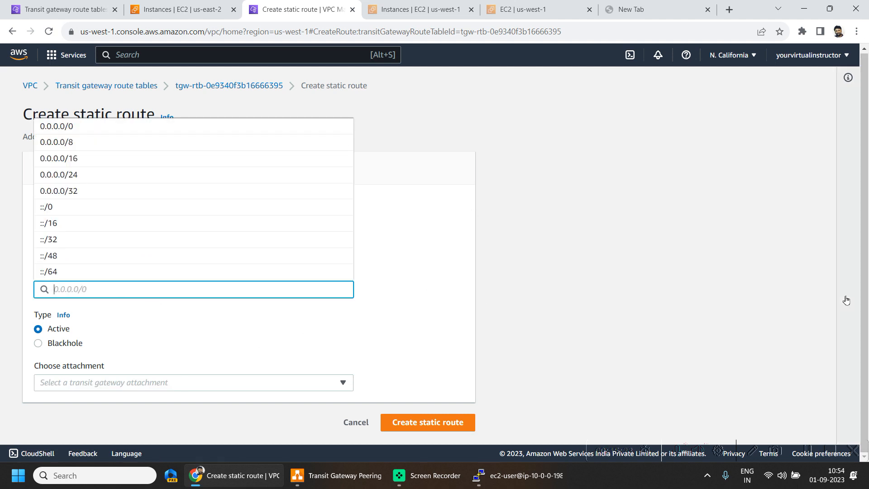
type("10.0.0")
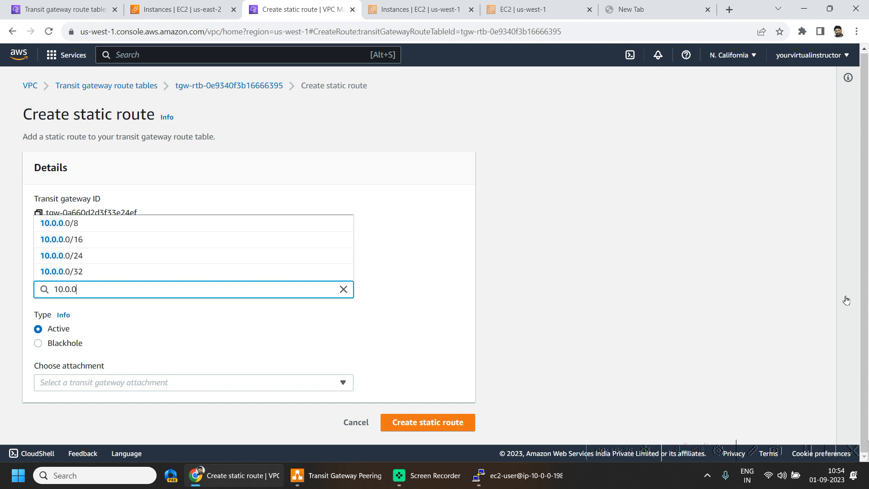
left_click(75, 242)
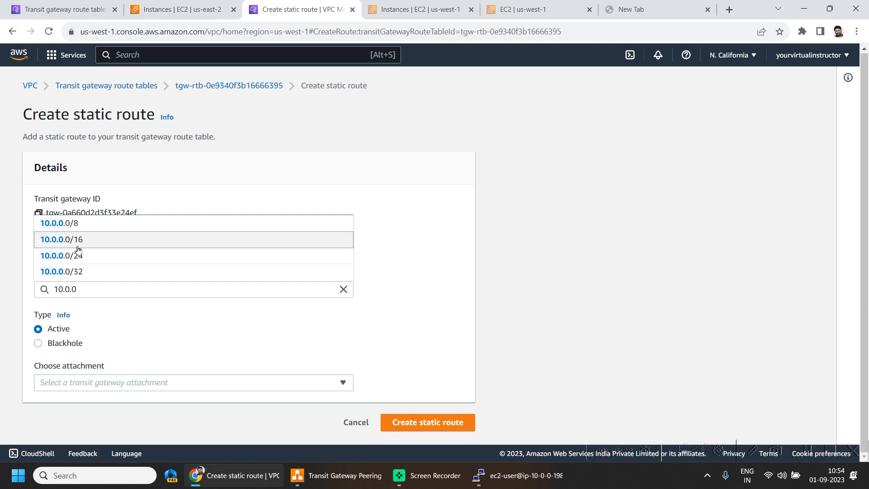
left_click(97, 382)
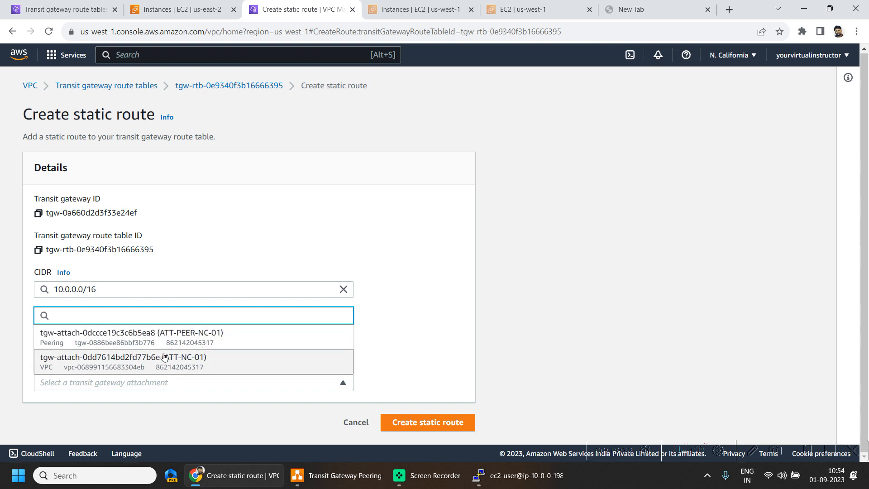
left_click(199, 343)
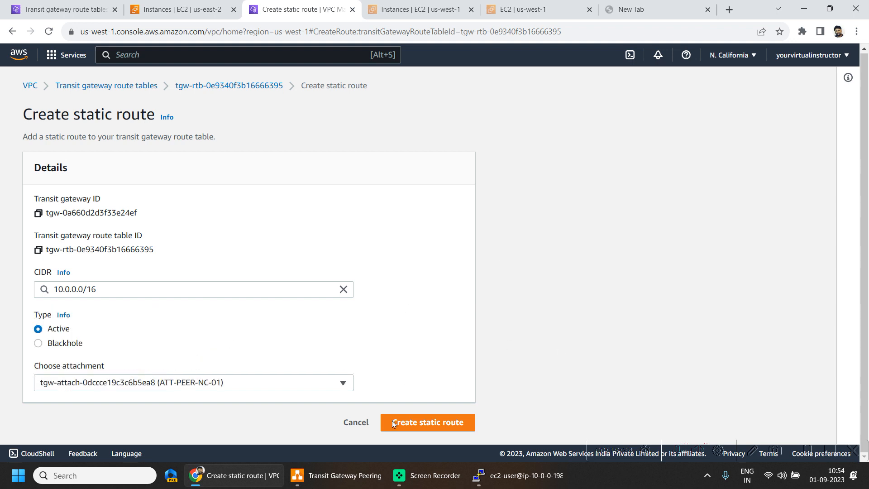
left_click(448, 422)
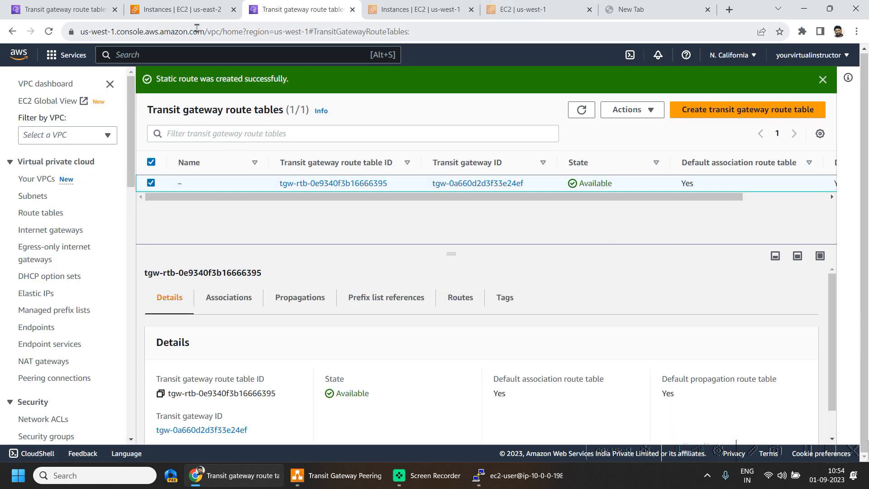
left_click(68, 9)
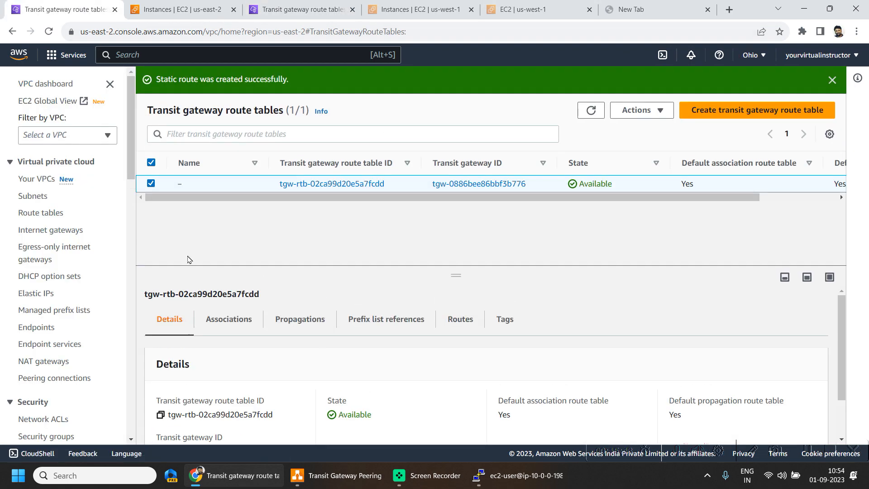
left_click(525, 476)
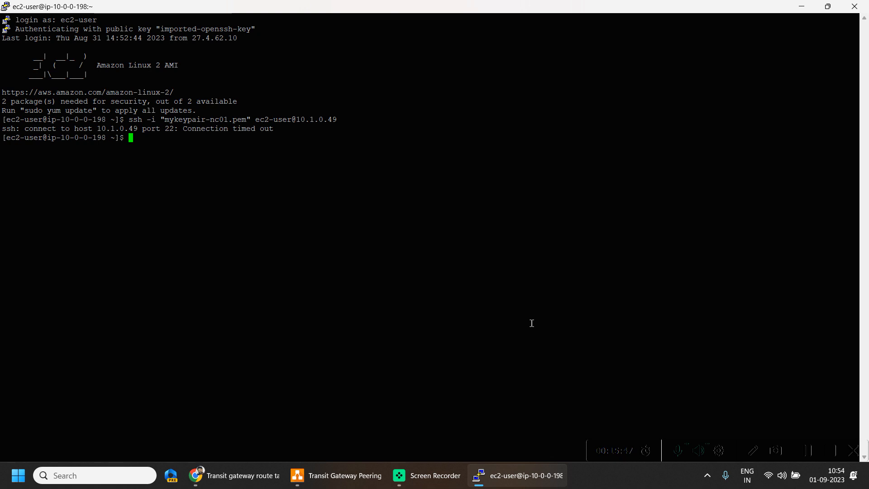
key("Up")
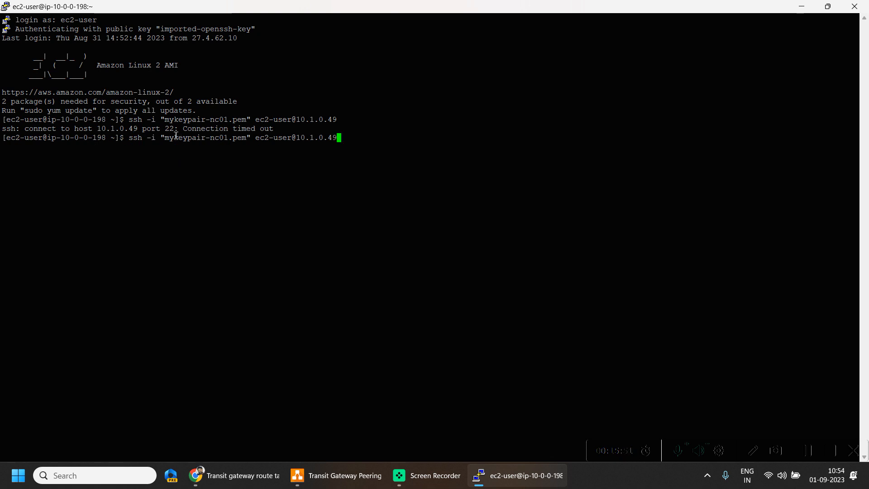
left_click_drag(176, 136, 259, 138)
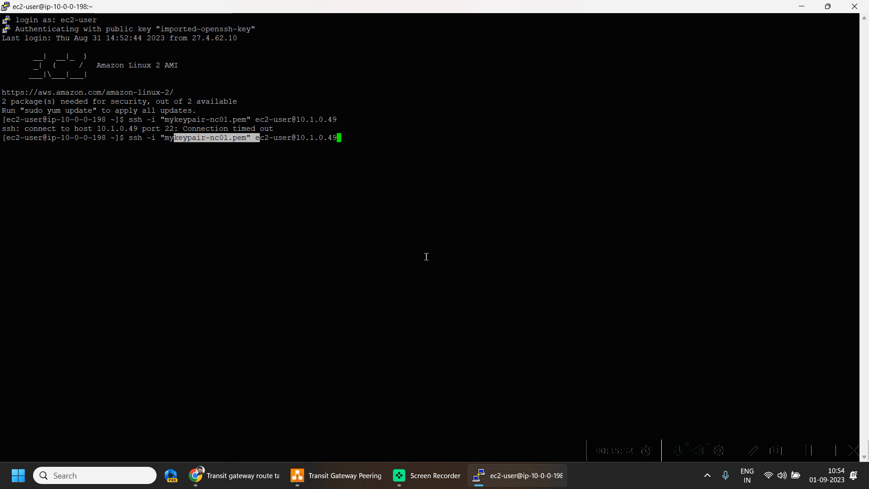
left_click(367, 138)
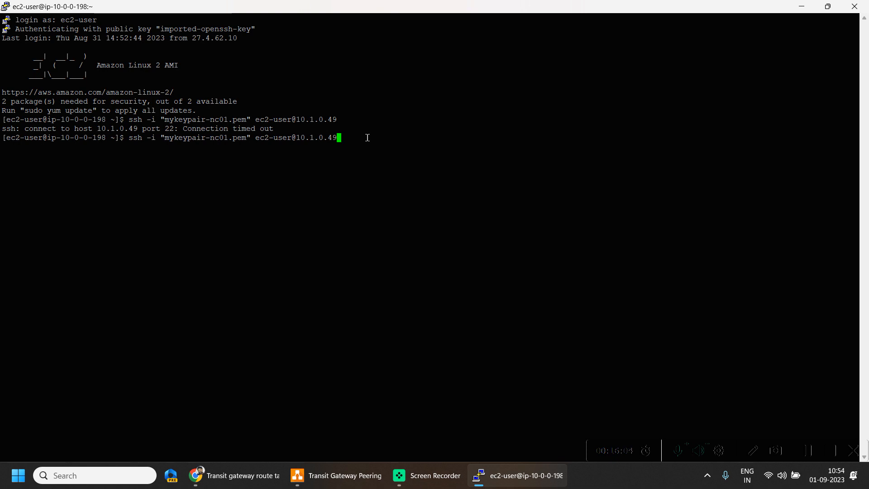
key("Return")
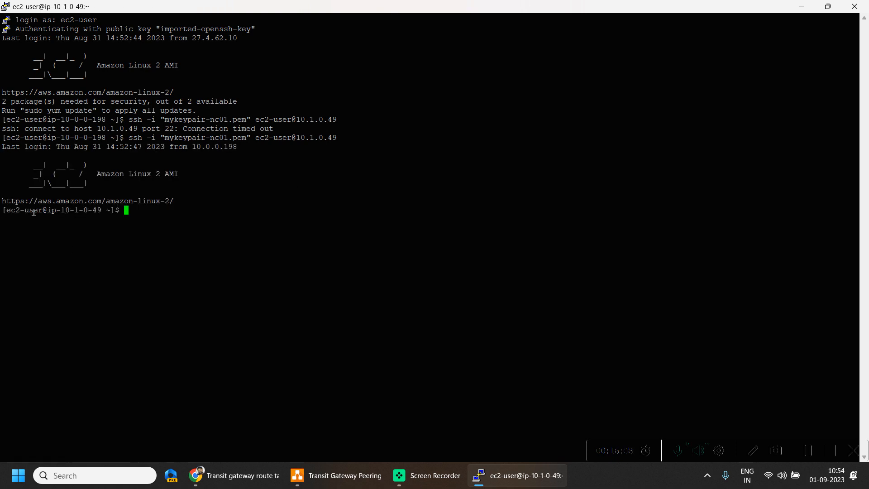
Compare the terminal prompt's host address with the private IPv4 address of the private-ec2-nc-01 instance in the North California EC2 console
left_click_drag(32, 210, 111, 218)
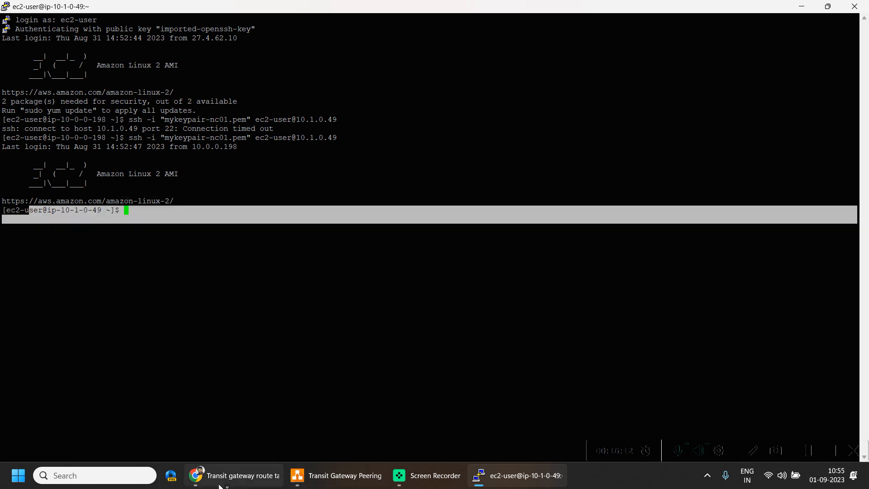
left_click(235, 476)
left_click(417, 4)
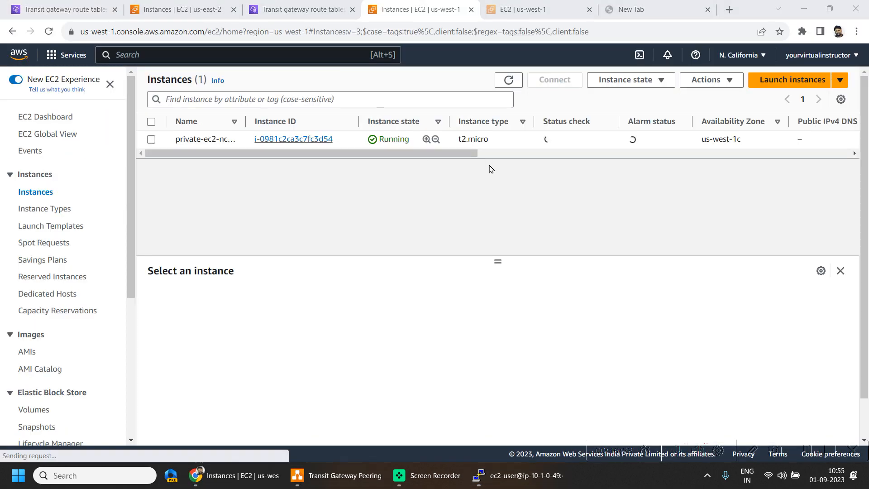
left_click(151, 122)
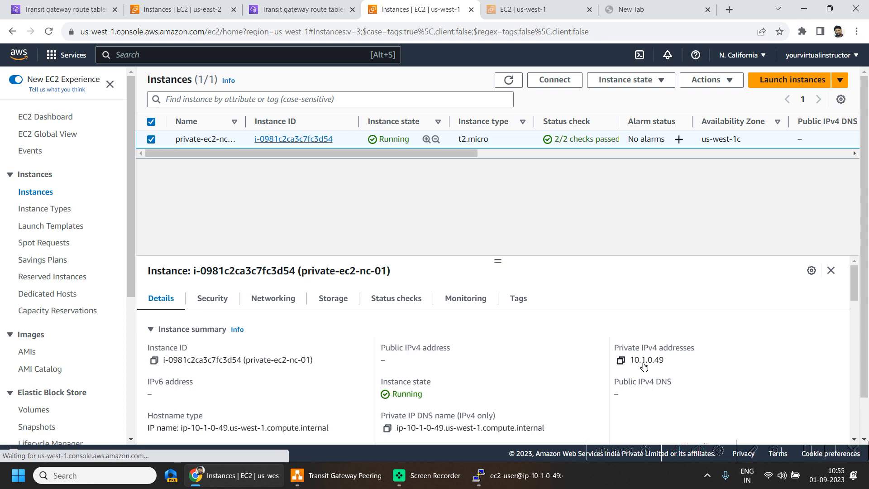
left_click_drag(668, 360, 627, 367)
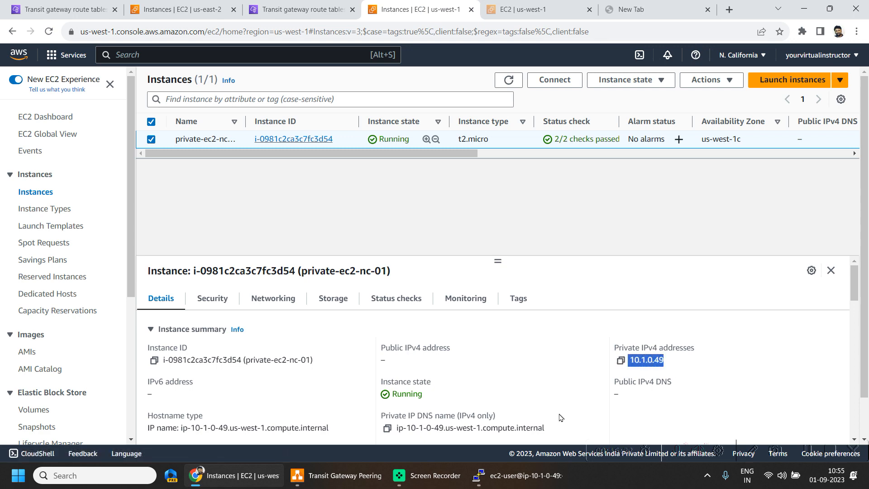
left_click(518, 475)
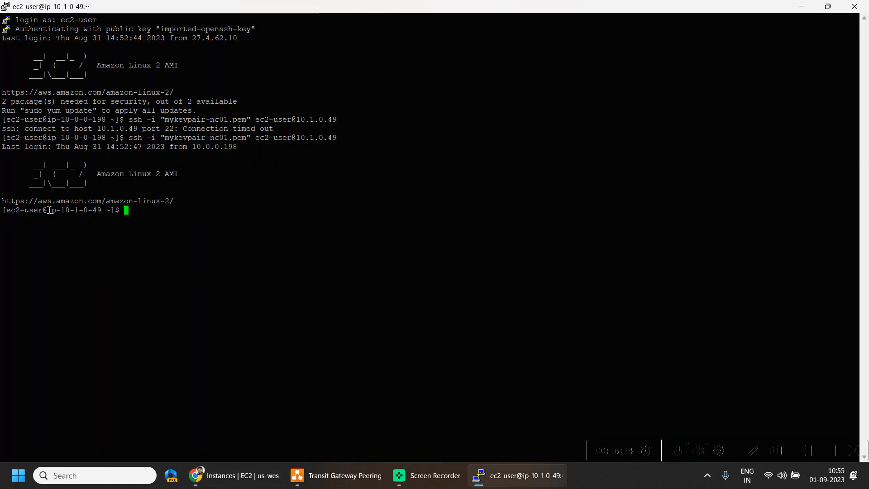
left_click_drag(49, 210, 102, 210)
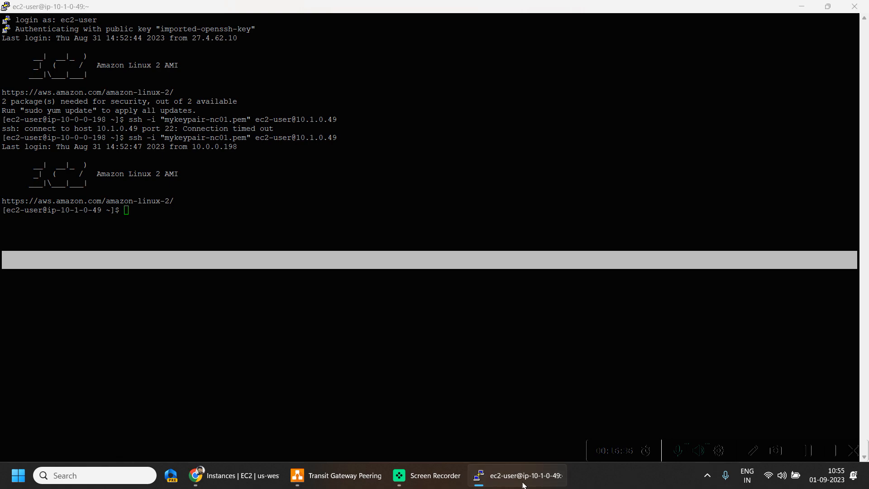
key("alt+Tab")
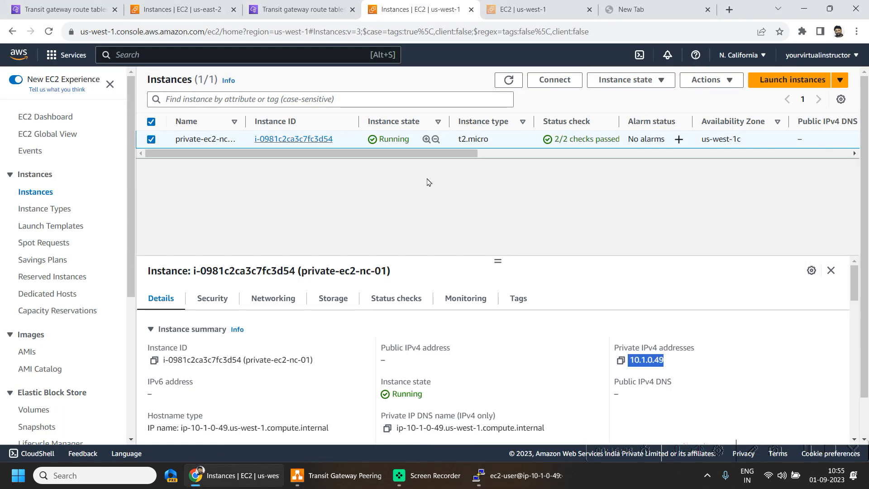